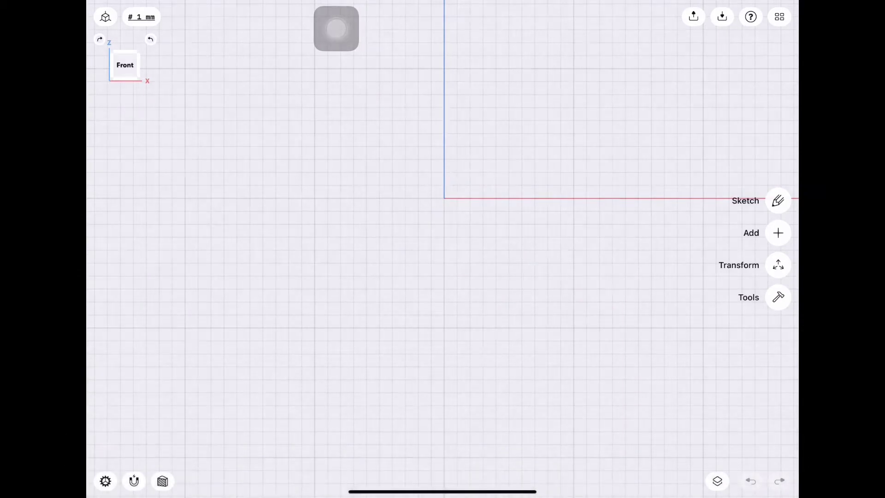
# Start a front-plane sketch with the Circle tool selected
pyautogui.click(778, 200)
pyautogui.click(778, 233)
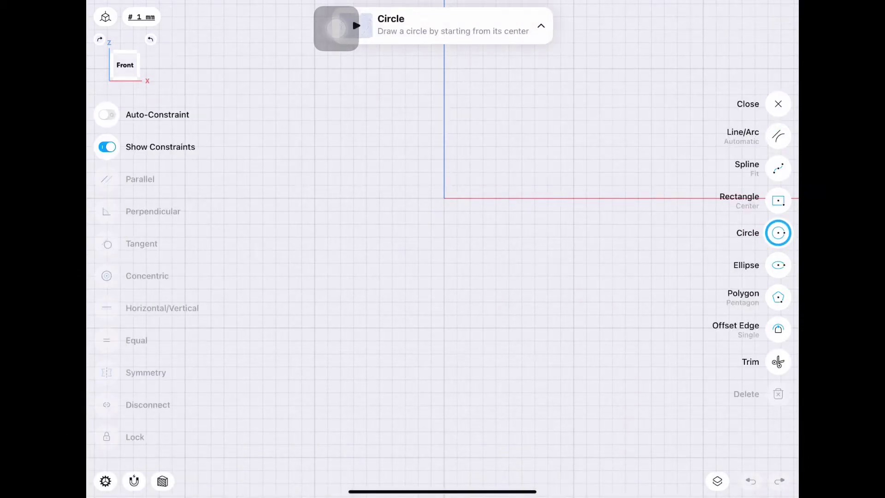
# Draw the R19.5 mm hub circle centred at the origin
pyautogui.moveTo(444, 198); pyautogui.dragTo(537, 198)
pyautogui.click(566, 273)
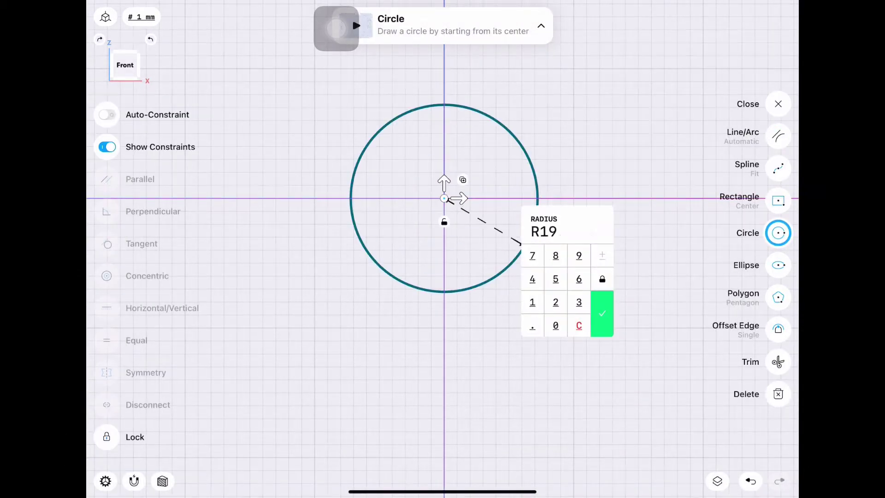
pyautogui.press('Return')
pyautogui.scroll(3, 444, 198)
pyautogui.scroll(-5, 444, 198)
pyautogui.scroll(-2, 443, 194)
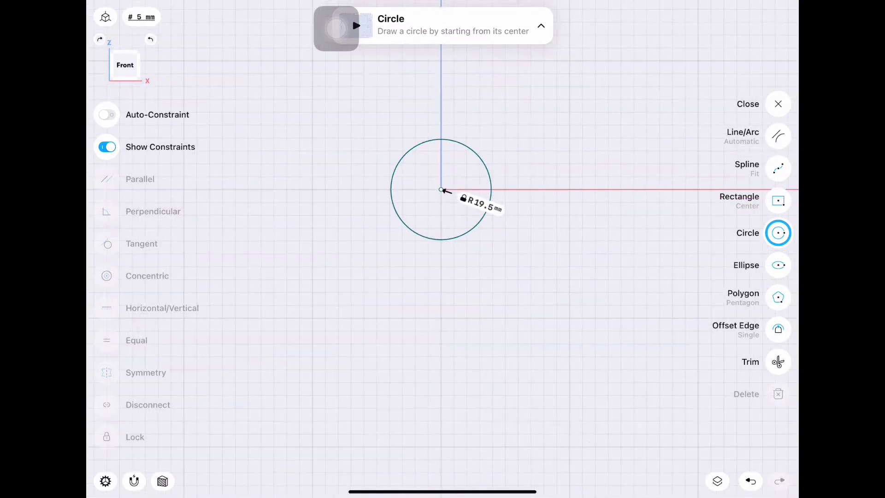
# Draw a 70 mm vertical line straight down from the hub centre
pyautogui.press('l')
pyautogui.moveTo(441, 189); pyautogui.dragTo(442, 370)
pyautogui.scroll(2, 441, 231)
pyautogui.scroll(-1, 457, 207)
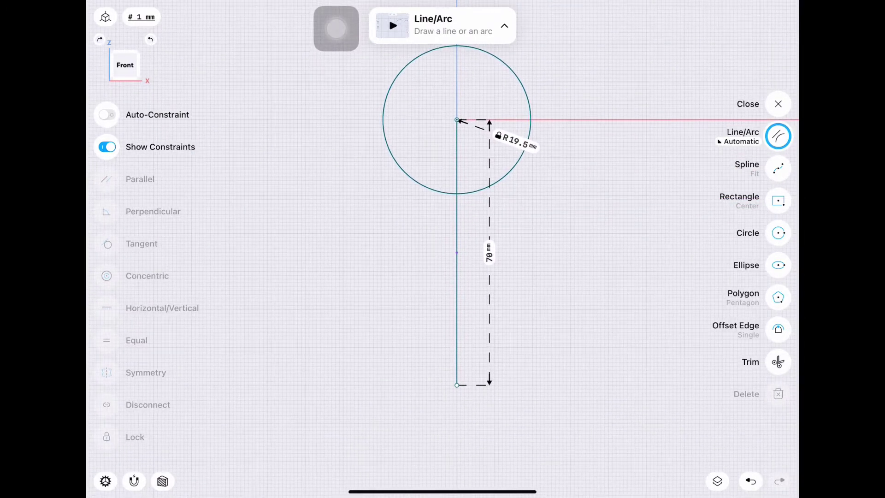
# Add concentric R5.5 and R9.5 mm circles at the line's bottom end
pyautogui.click(778, 233)
pyautogui.moveTo(457, 385)
pyautogui.mouseDown()
pyautogui.moveTo(472, 400)
pyautogui.moveTo(495, 385)
pyautogui.moveTo(427, 404)
pyautogui.mouseUp()
pyautogui.click(534, 385)
pyautogui.click(498, 440)
pyautogui.click(521, 394)
pyautogui.click(567, 428)
pyautogui.click(380, 431)
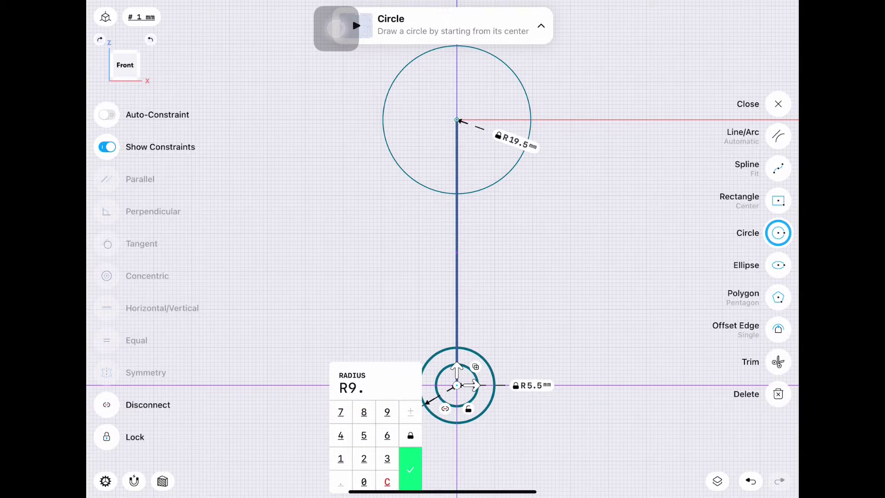
pyautogui.click(364, 436)
pyautogui.click(410, 470)
pyautogui.moveTo(376, 435); pyautogui.dragTo(392, 444)
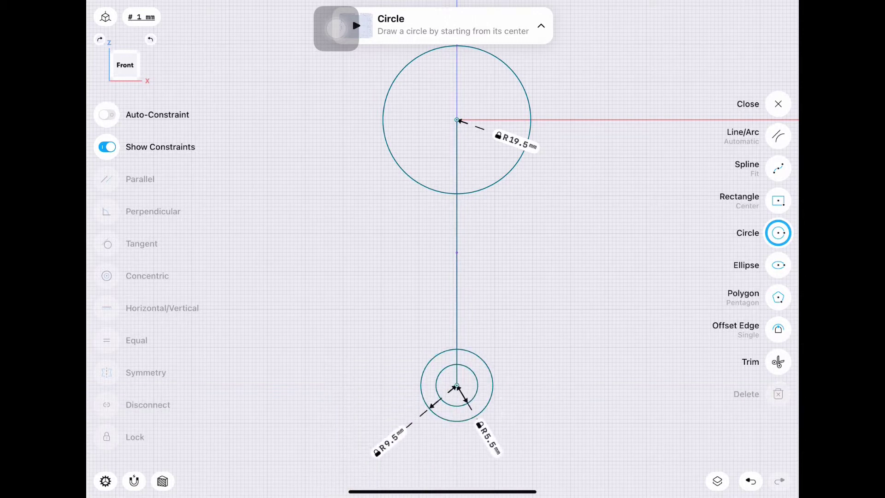
# Lock the hub circle's centre point in place
pyautogui.moveTo(456, 249); pyautogui.dragTo(473, 277, button='middle')
pyautogui.click(473, 148)
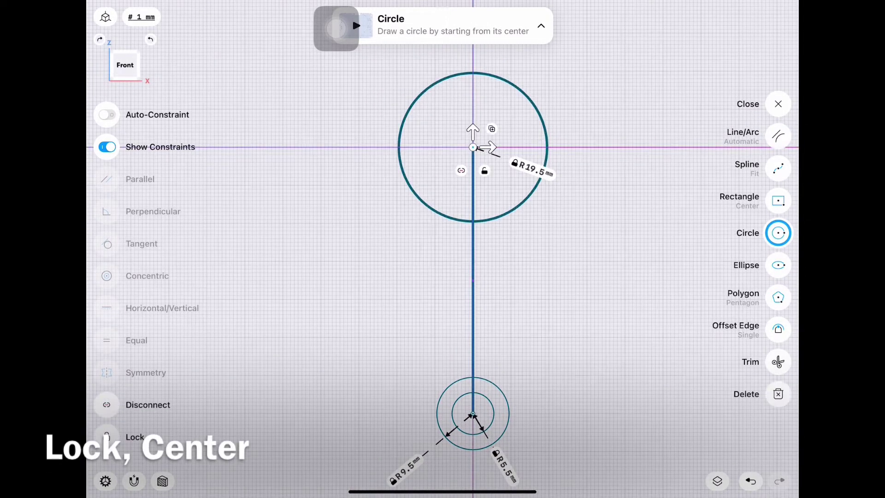
pyautogui.click(106, 438)
pyautogui.scroll(-3, 495, 218)
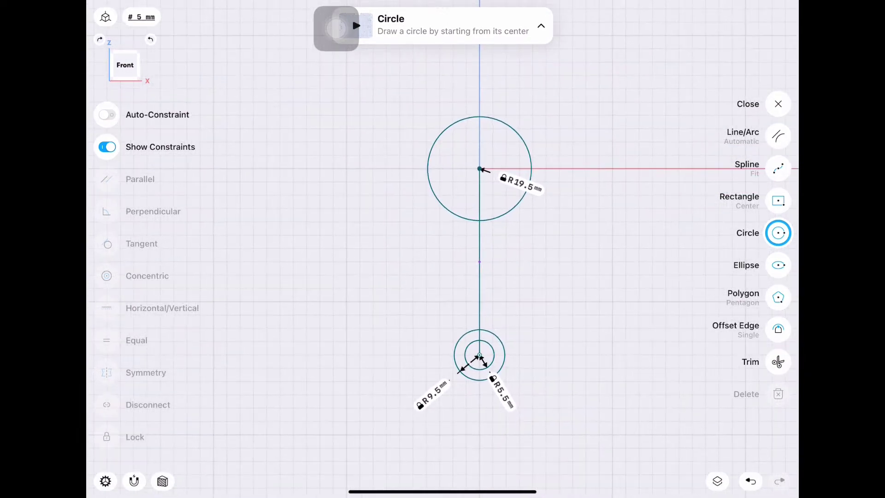
# Draw a slanted line down from the hub and offset a copy by -24 mm
pyautogui.press('l')
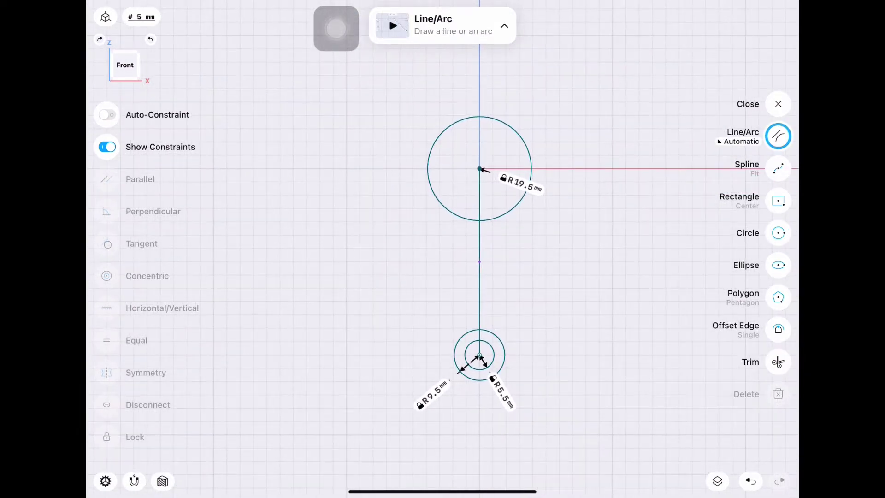
pyautogui.moveTo(479, 169); pyautogui.dragTo(386, 421)
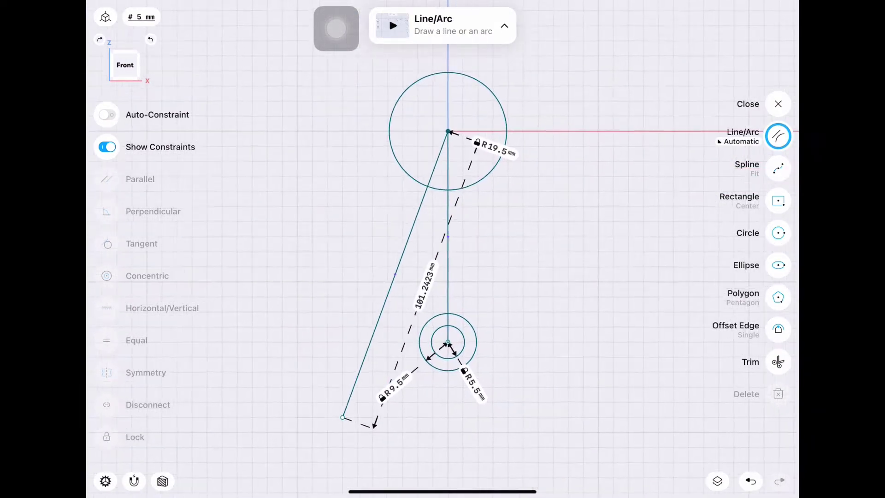
pyautogui.click(402, 255)
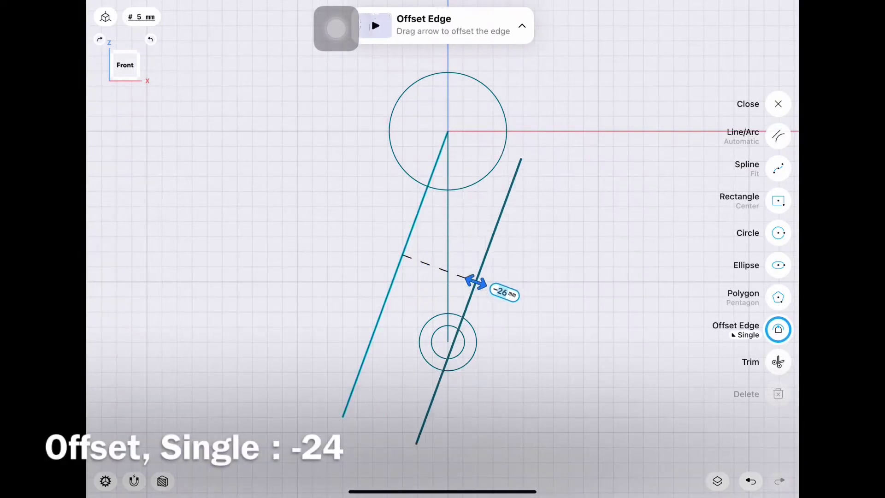
pyautogui.click(500, 290)
pyautogui.write('-24')
pyautogui.press('Return')
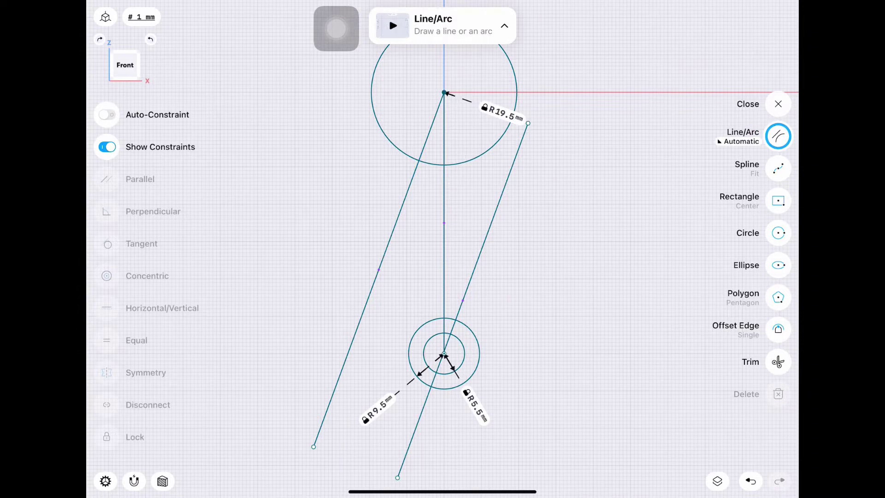
# Dimension the spacing between the two slanted lines to 24 mm
pyautogui.click(466, 300)
pyautogui.click(385, 254)
pyautogui.click(497, 77)
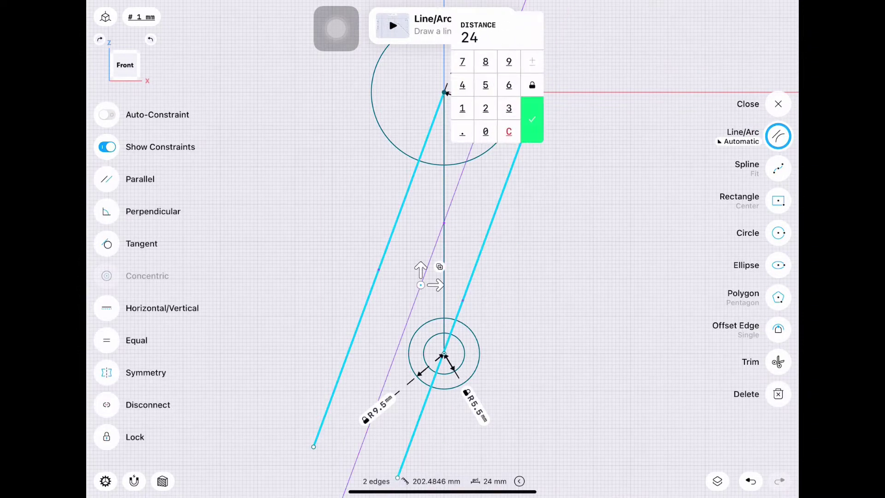
pyautogui.press('Return')
pyautogui.scroll(-2, 464, 185)
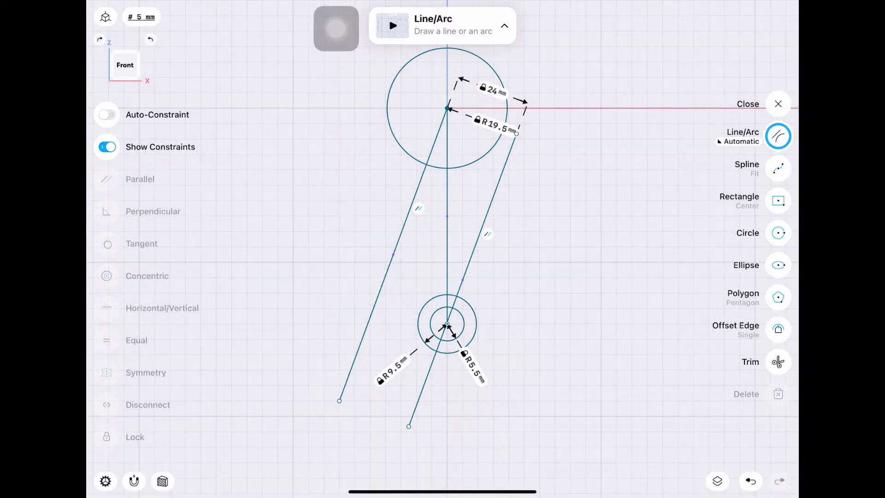
# Try a tangent between the right line and the R9.5 circle, then undo it
pyautogui.click(418, 323)
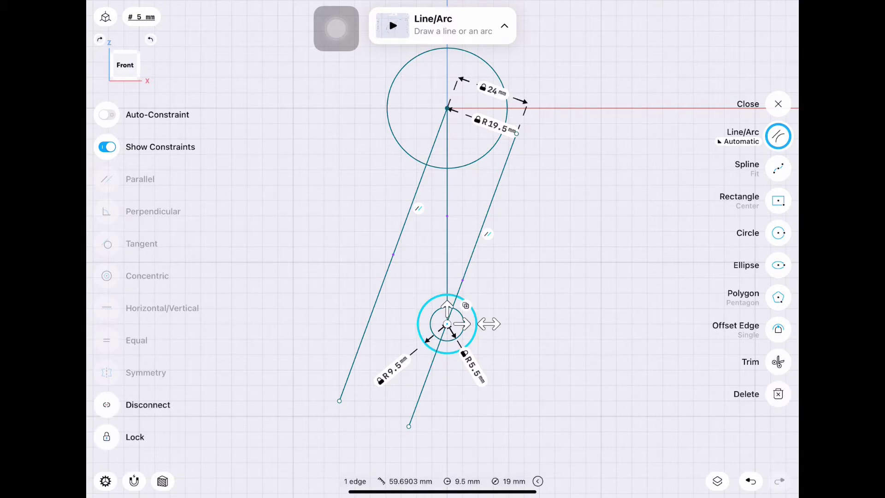
pyautogui.press('Escape')
pyautogui.click(418, 324)
pyautogui.click(462, 280)
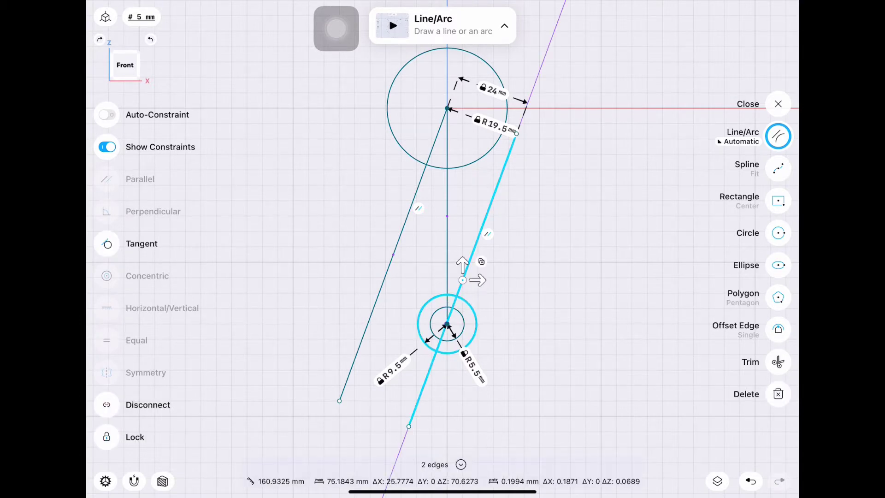
pyautogui.click(107, 243)
pyautogui.hotkey('ctrl', 'z')
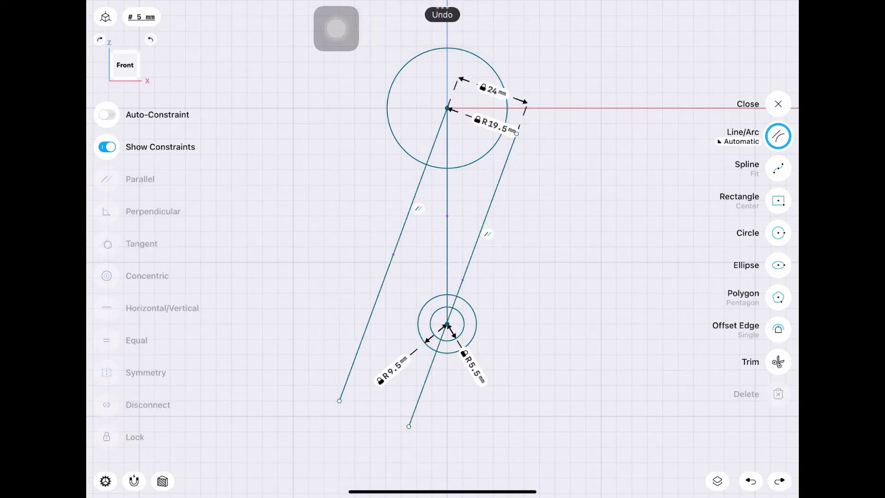
# Shift the left line's lower end, then make the right line tangent to the R9.5 circle
pyautogui.moveTo(340, 401); pyautogui.dragTo(371, 412)
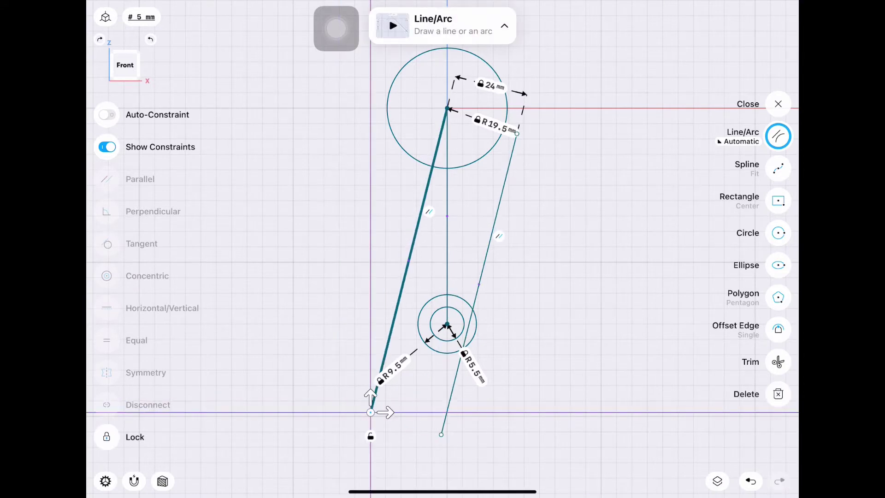
pyautogui.click(600, 322)
pyautogui.click(472, 339)
pyautogui.click(479, 284)
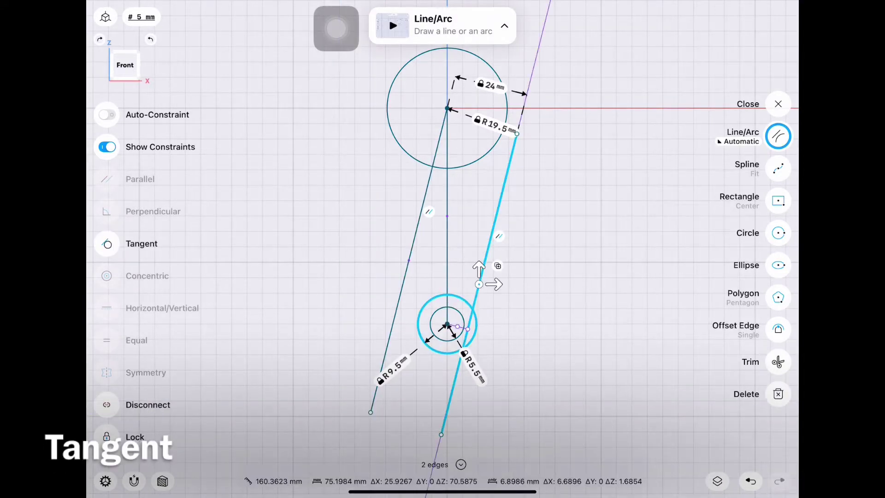
pyautogui.click(107, 244)
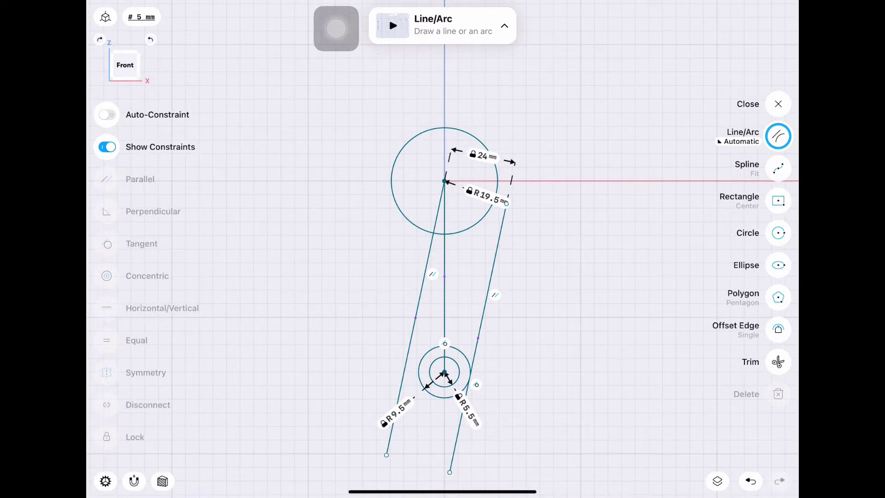
pyautogui.moveTo(481, 199); pyautogui.dragTo(382, 219)
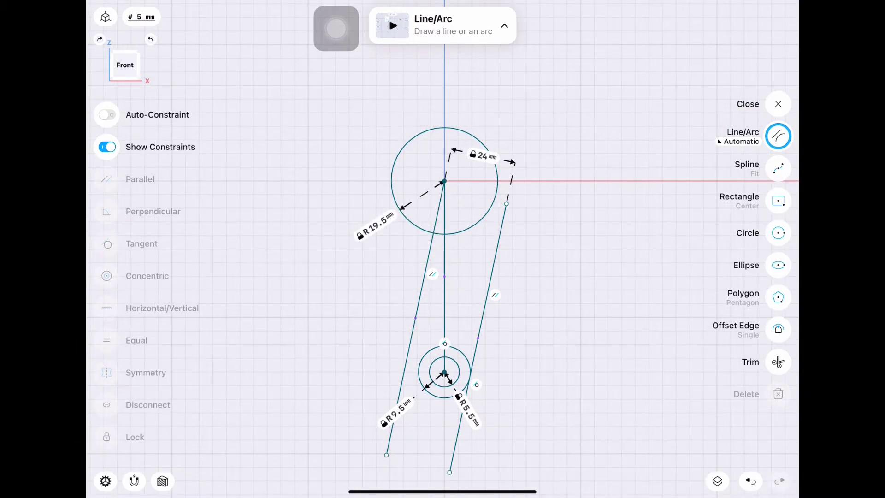
pyautogui.scroll(-2, 447, 276)
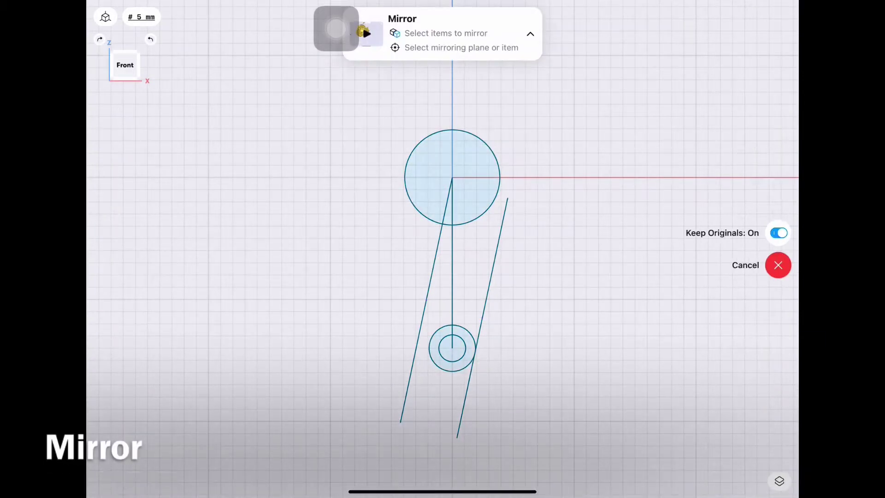
# Mirror the right slanted line about the vertical centre line and delete the old left line
pyautogui.click(452, 266)
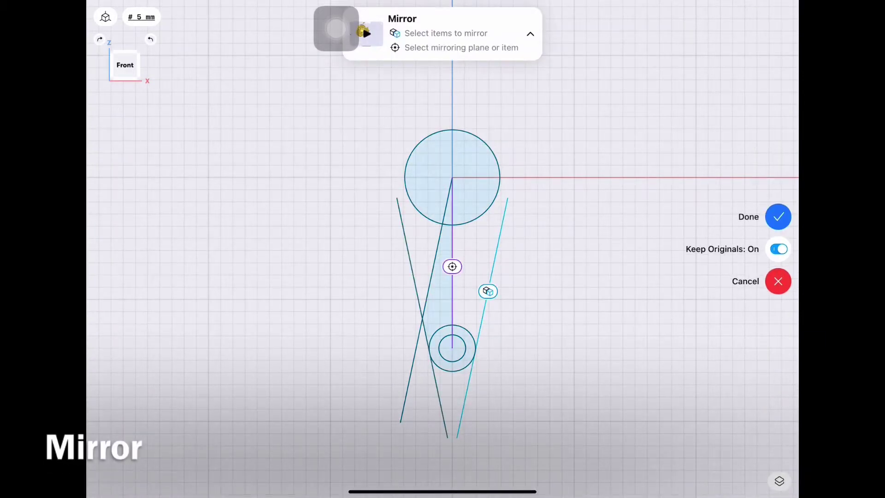
pyautogui.click(778, 216)
pyautogui.scroll(1, 461, 277)
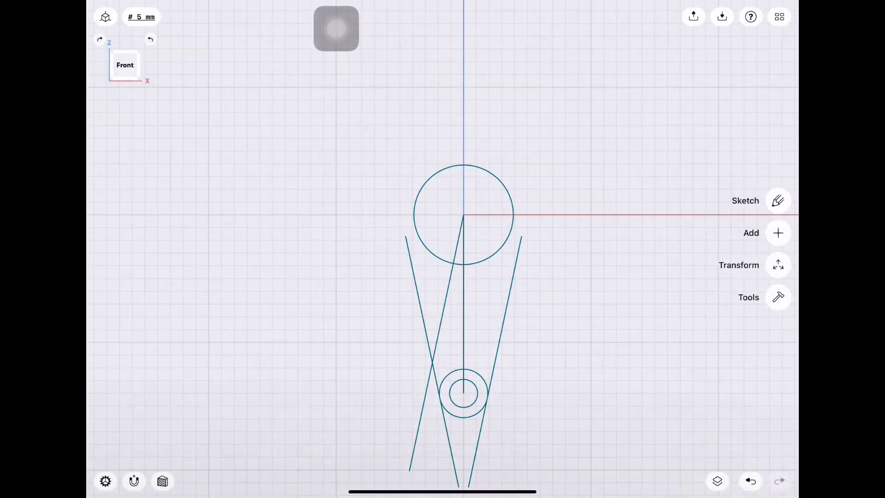
pyautogui.click(436, 343)
pyautogui.click(778, 394)
pyautogui.scroll(-2, 461, 276)
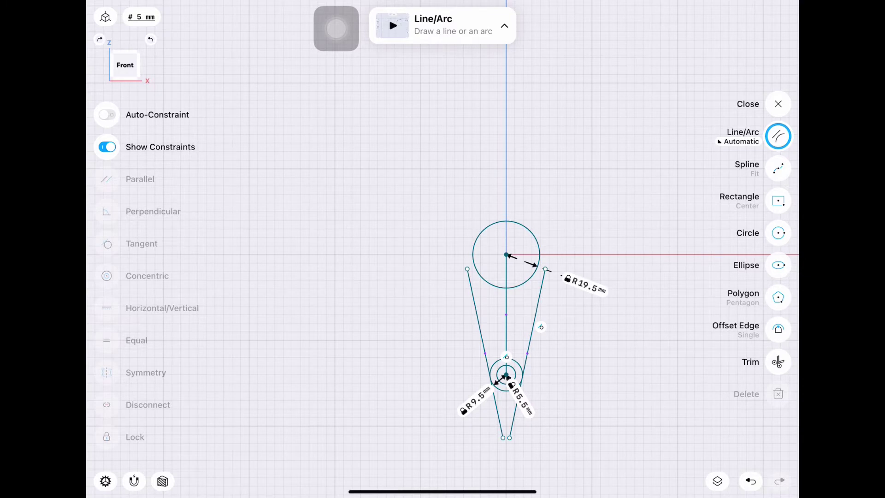
# Draw a 135 mm arm line up-left from the hub
pyautogui.moveTo(429, 229)
pyautogui.mouseDown()
pyautogui.moveTo(312, 181)
pyautogui.moveTo(318, 177)
pyautogui.mouseUp()
pyautogui.click(436, 157)
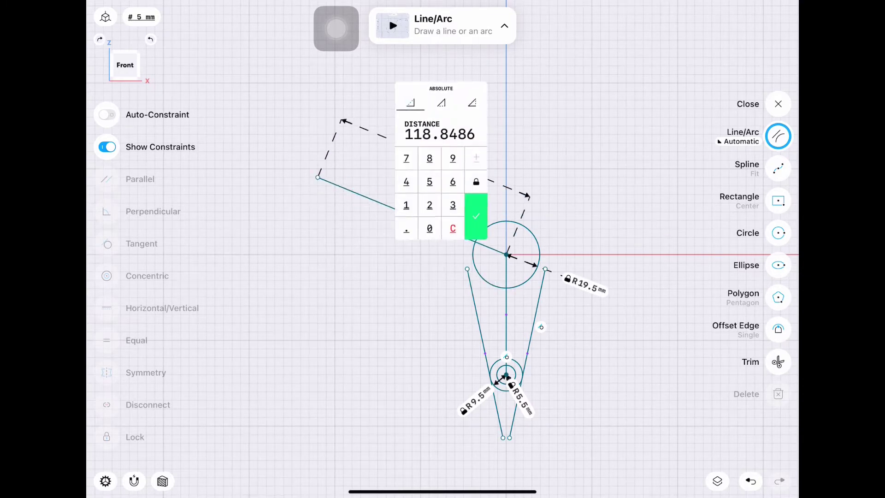
pyautogui.write('1')
pyautogui.click(452, 205)
pyautogui.click(429, 181)
pyautogui.click(475, 216)
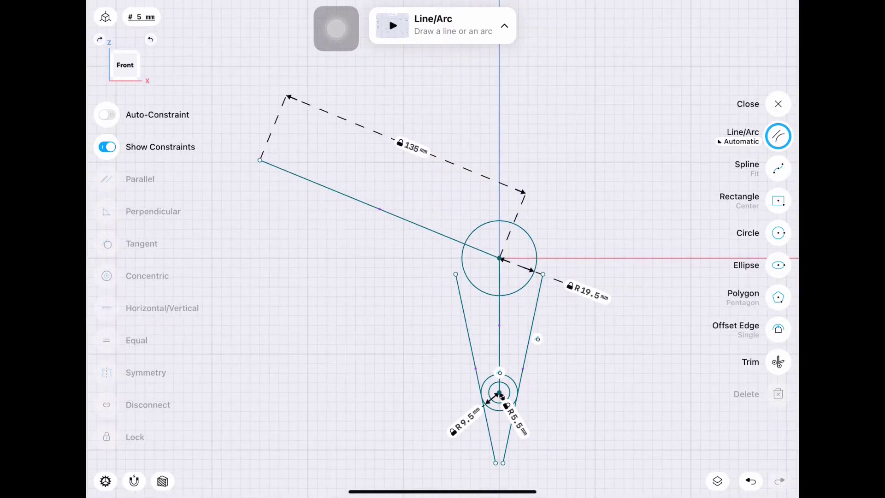
# Set the arm line at 120° to the vertical centre line
pyautogui.click(499, 332)
pyautogui.click(378, 208)
pyautogui.moveTo(468, 267); pyautogui.dragTo(406, 277)
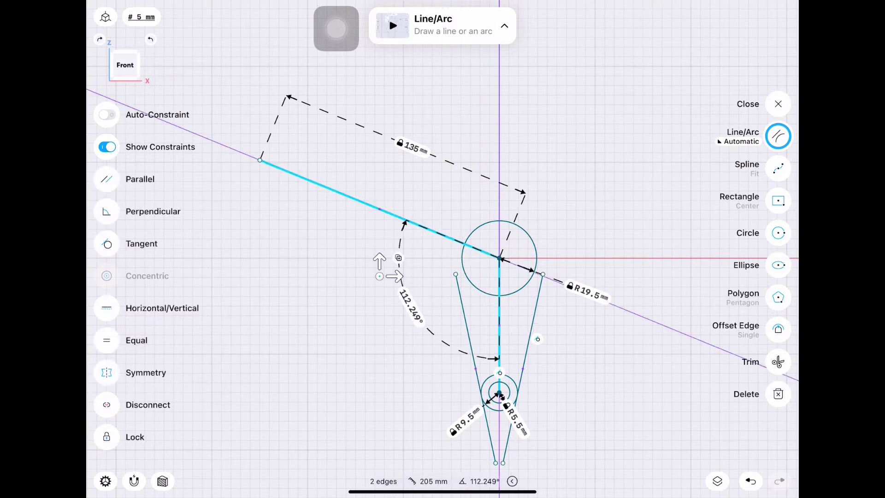
pyautogui.click(406, 277)
pyautogui.click(400, 362)
pyautogui.click(447, 350)
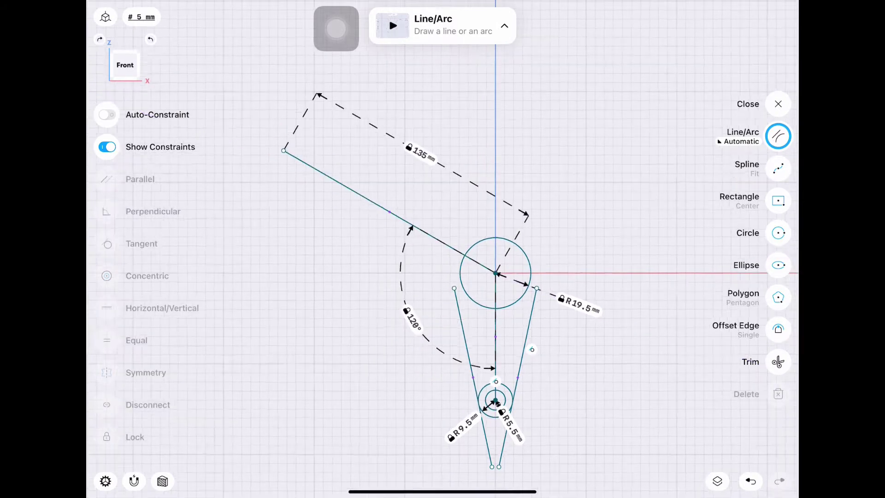
# Add concentric R5.5 and R9.5 mm circles at the new arm's tip
pyautogui.click(779, 233)
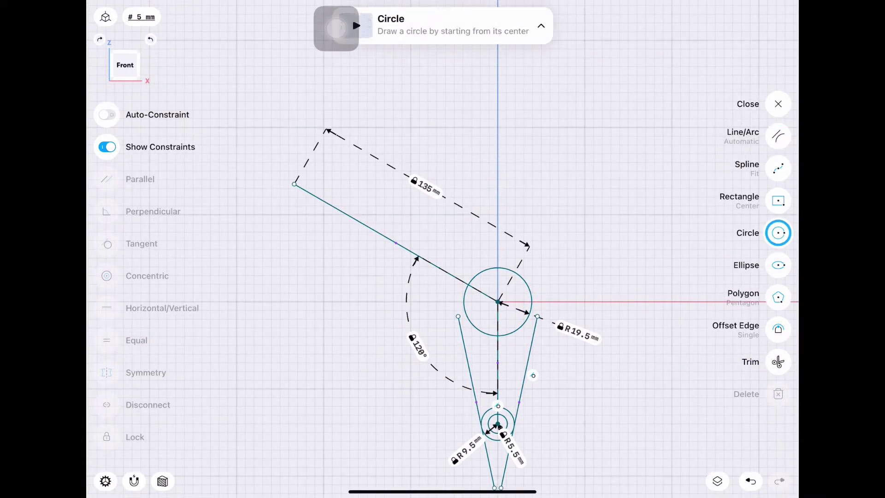
pyautogui.moveTo(294, 184); pyautogui.dragTo(313, 184)
pyautogui.click(273, 127)
pyautogui.click(227, 177)
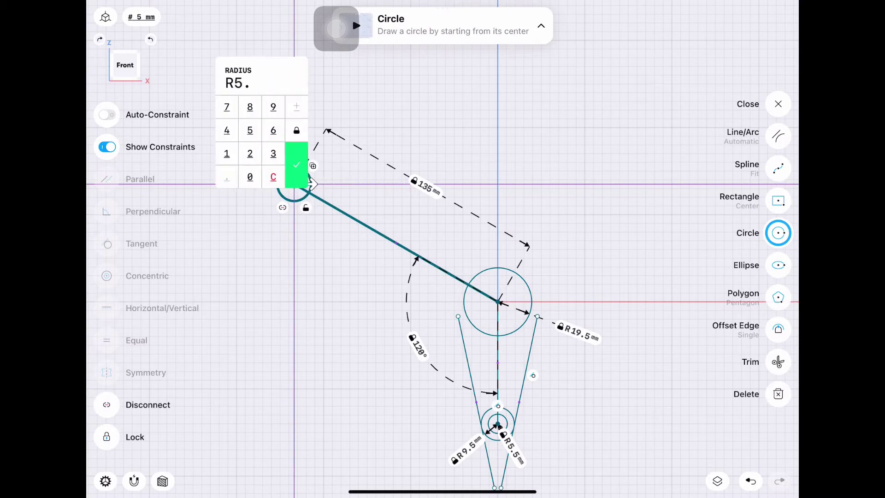
pyautogui.click(250, 130)
pyautogui.click(297, 165)
pyautogui.moveTo(294, 184); pyautogui.dragTo(308, 184)
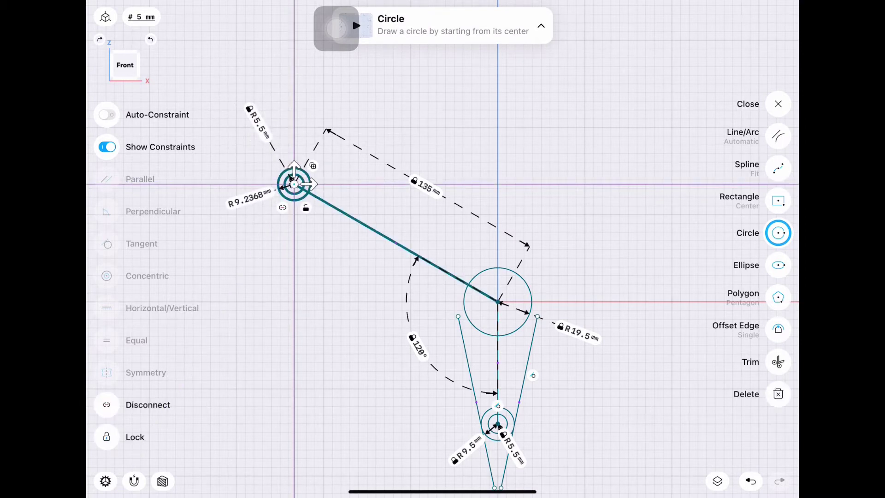
pyautogui.click(249, 198)
pyautogui.click(238, 206)
pyautogui.click(285, 241)
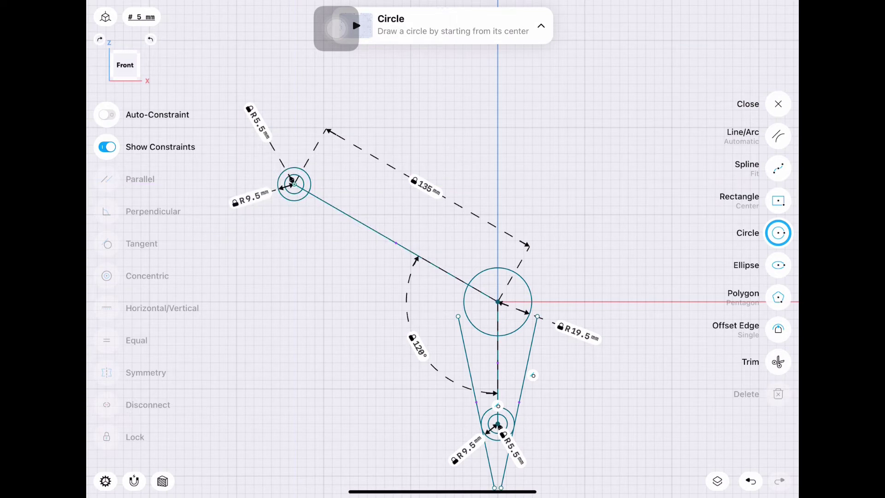
# Draw an arm edge line and make a -24 mm offset copy of it
pyautogui.moveTo(497, 302)
pyautogui.mouseDown()
pyautogui.moveTo(471, 289)
pyautogui.moveTo(277, 103)
pyautogui.mouseUp()
pyautogui.click(778, 136)
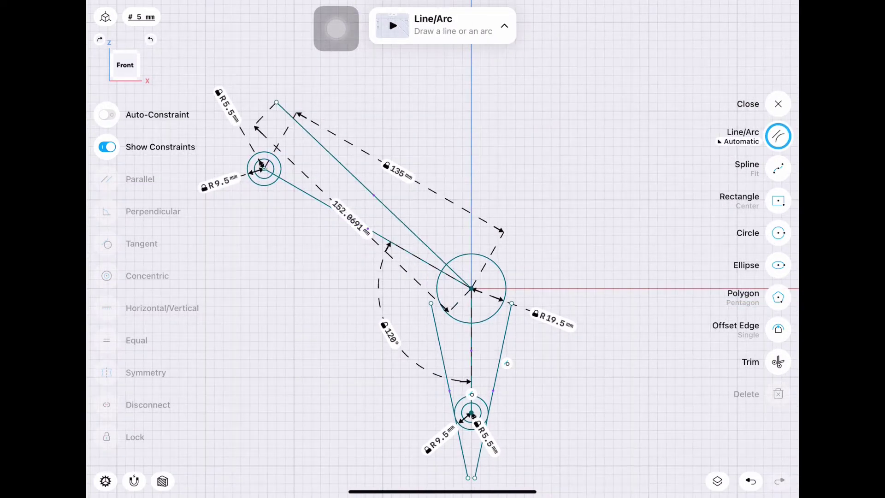
pyautogui.click(778, 330)
pyautogui.click(374, 196)
pyautogui.moveTo(371, 198); pyautogui.dragTo(346, 227)
pyautogui.click(322, 251)
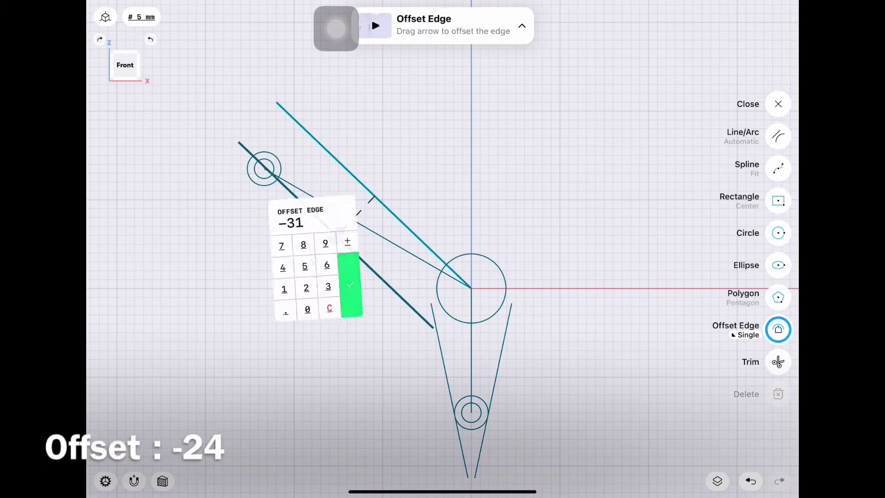
pyautogui.click(307, 288)
pyautogui.click(283, 268)
pyautogui.click(350, 284)
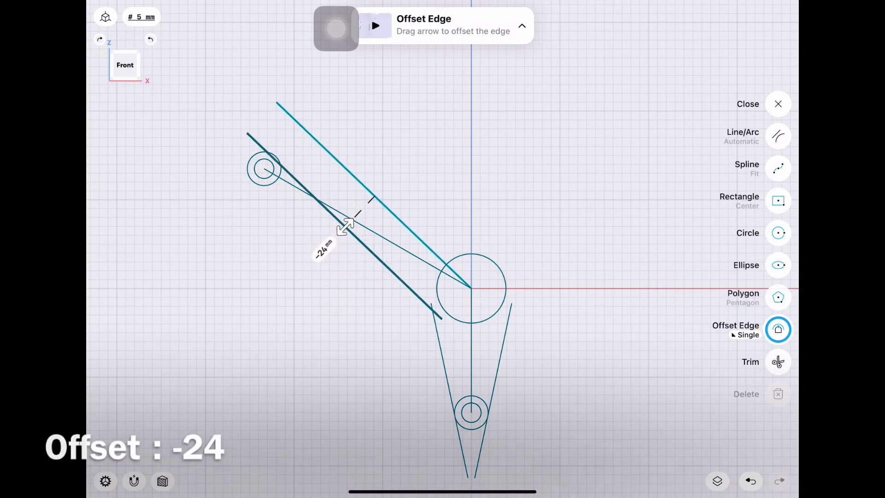
# Lock the distance between the two arm lines at 24 mm
pyautogui.click(778, 136)
pyautogui.click(373, 196)
pyautogui.click(344, 226)
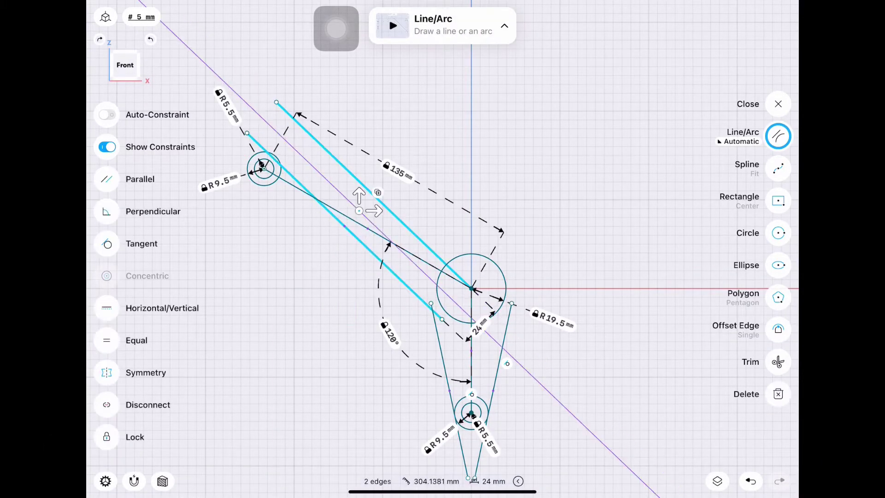
pyautogui.click(351, 218)
pyautogui.click(390, 261)
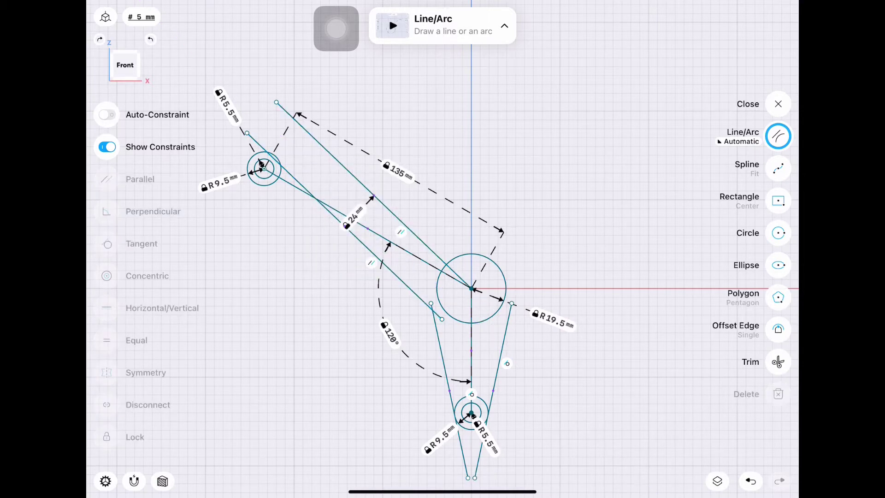
# Pull the upper line toward the tip and make the lower line tangent to the R9.5 circle
pyautogui.click(323, 146)
pyautogui.moveTo(276, 102); pyautogui.dragTo(258, 121)
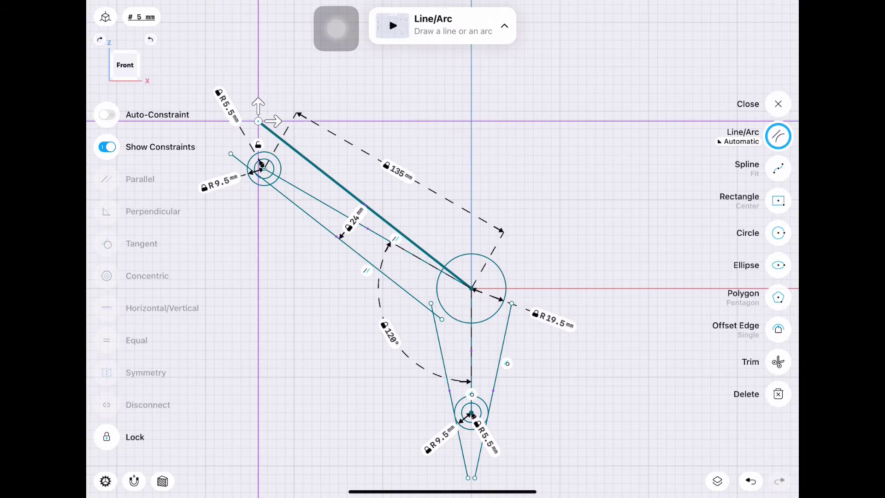
pyautogui.click(264, 157)
pyautogui.click(337, 237)
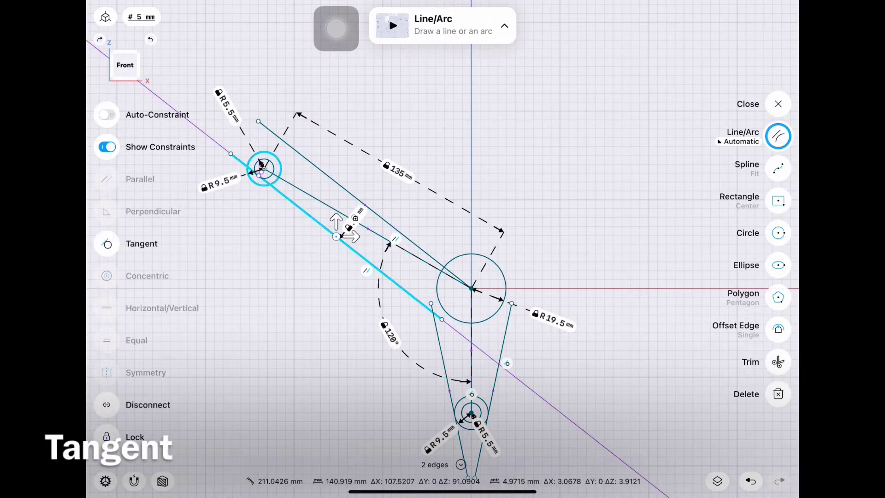
pyautogui.click(107, 244)
pyautogui.click(362, 208)
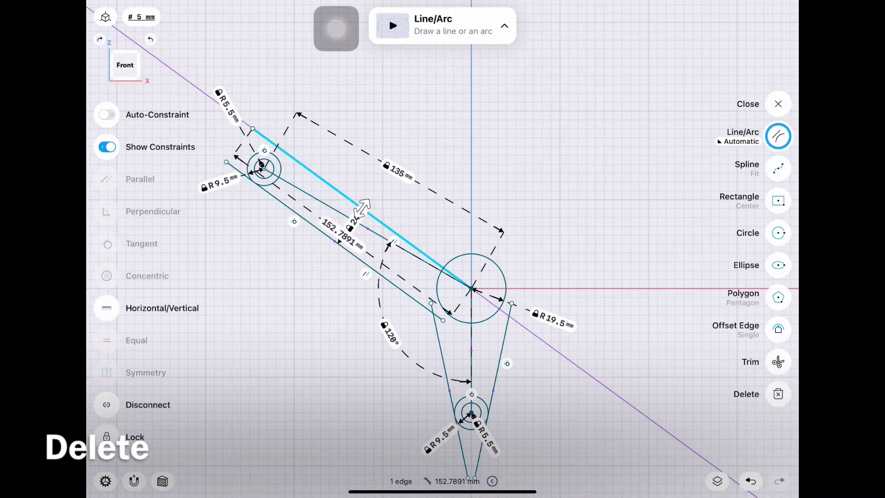
pyautogui.click(779, 104)
# Mirror the upper-left arm's edge about the arm centreline
pyautogui.click(778, 264)
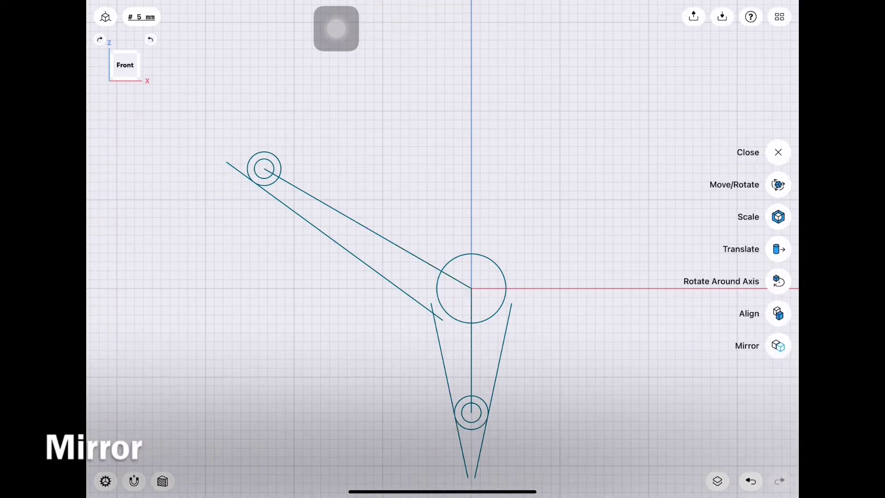
pyautogui.click(778, 346)
pyautogui.click(377, 235)
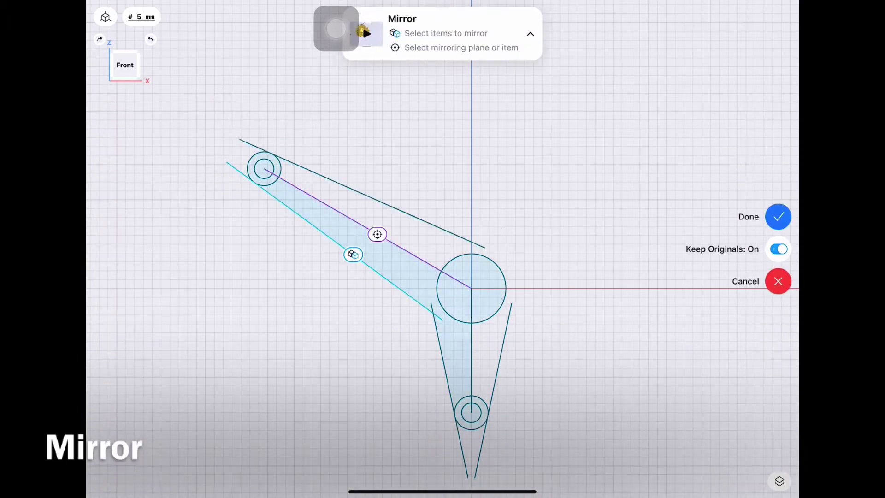
pyautogui.click(779, 217)
pyautogui.scroll(2, 507, 424)
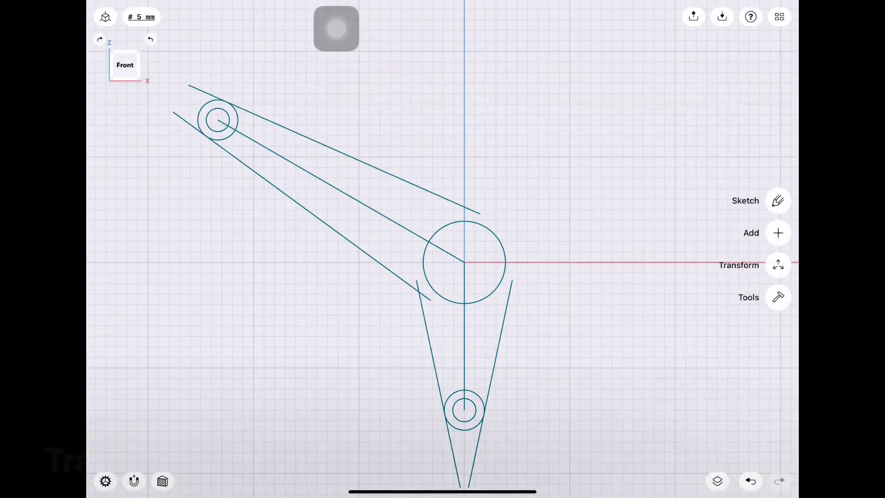
# Copy the lower arm and rotate it 90° about the hub centre to point right
pyautogui.click(779, 265)
pyautogui.click(778, 185)
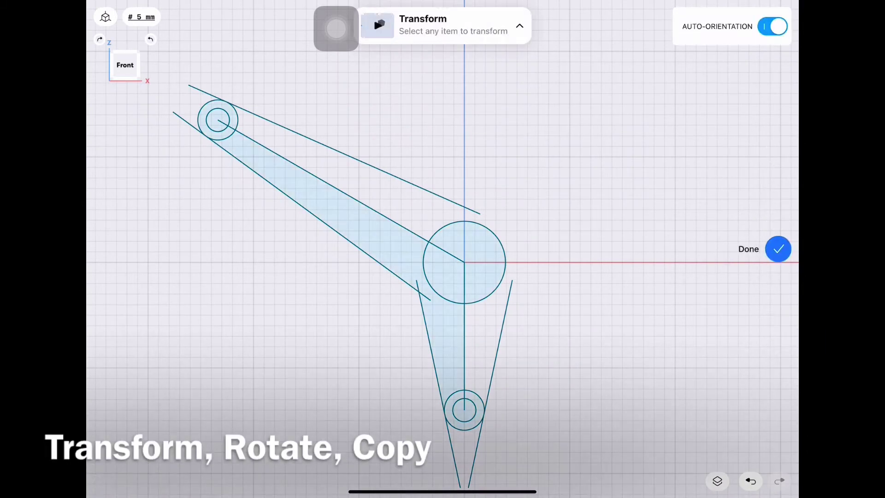
pyautogui.click(490, 384)
pyautogui.moveTo(490, 384); pyautogui.dragTo(465, 262)
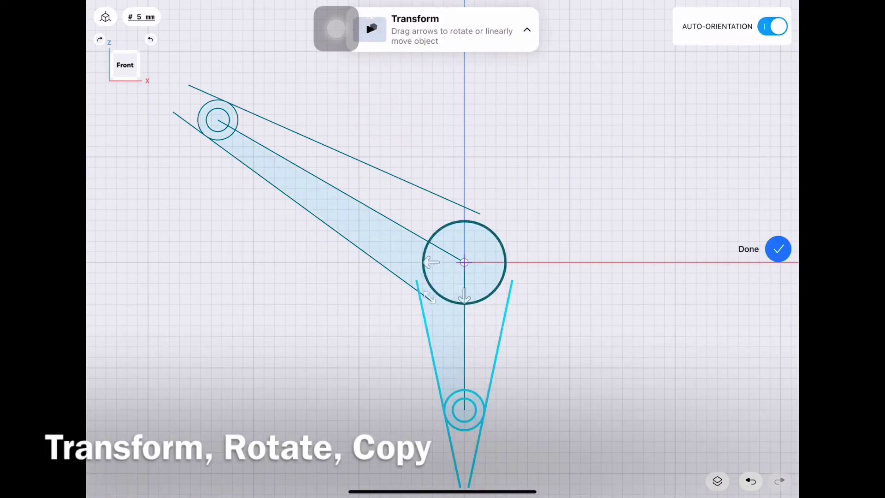
pyautogui.click(428, 297)
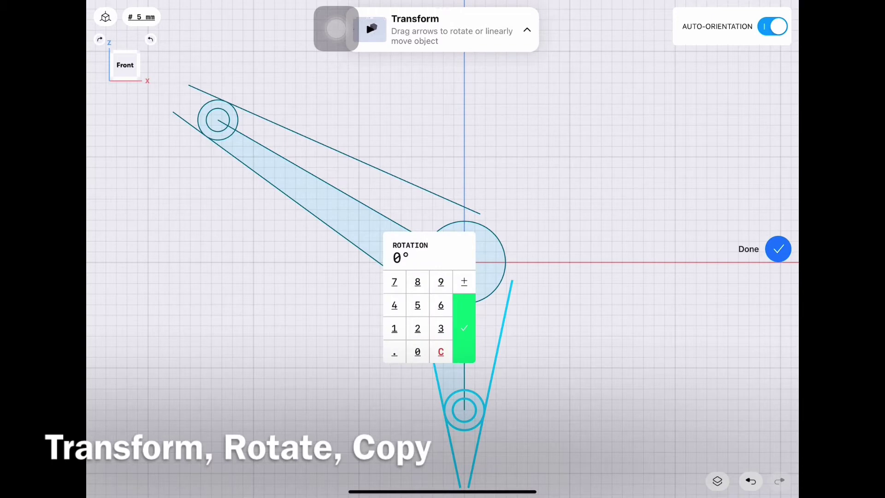
pyautogui.moveTo(397, 312); pyautogui.dragTo(500, 298)
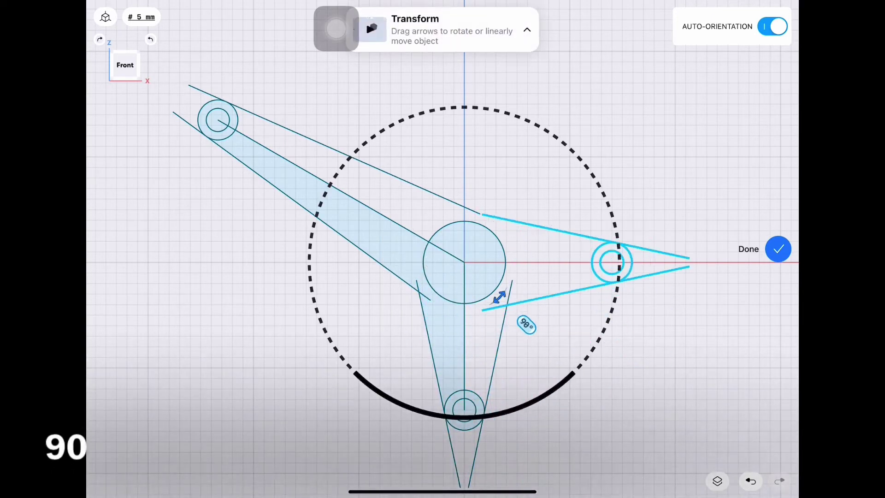
pyautogui.click(779, 249)
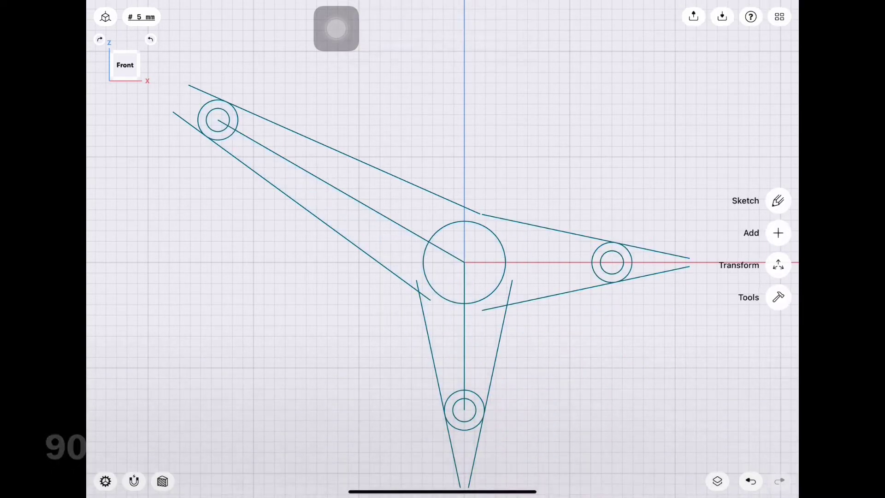
# Reopen the sketch and extend the right arm's upper edge to meet the upper-left arm
pyautogui.scroll(3, 484, 161)
pyautogui.scroll(3, 484, 162)
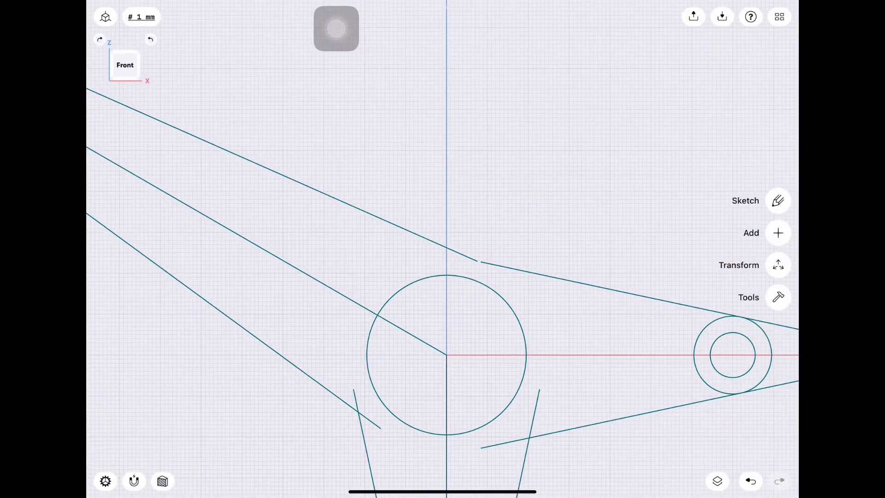
pyautogui.click(778, 201)
pyautogui.moveTo(481, 262); pyautogui.dragTo(537, 287)
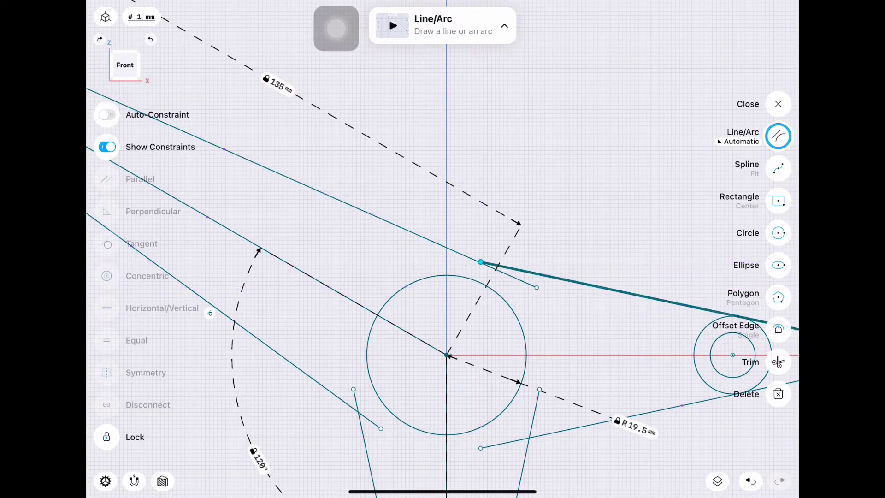
pyautogui.moveTo(481, 262); pyautogui.dragTo(413, 246)
pyautogui.scroll(-5, 483, 132)
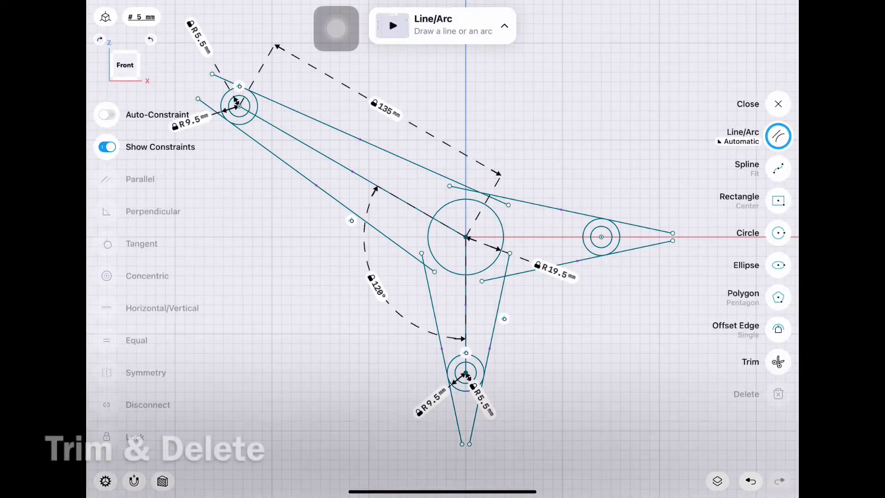
# Trim the overlapping segments and delete the leftover construction line
pyautogui.click(778, 362)
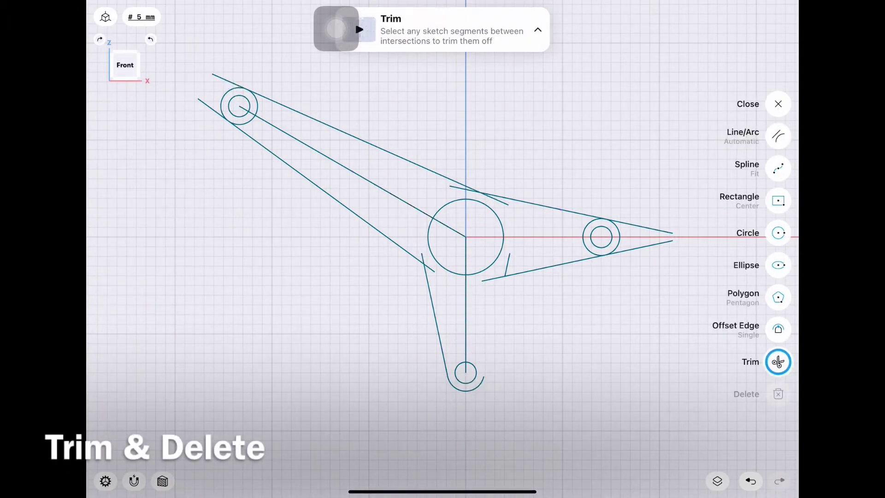
pyautogui.hotkey('ctrl', 'z')
pyautogui.hotkey('ctrl', 'shift', 'z')
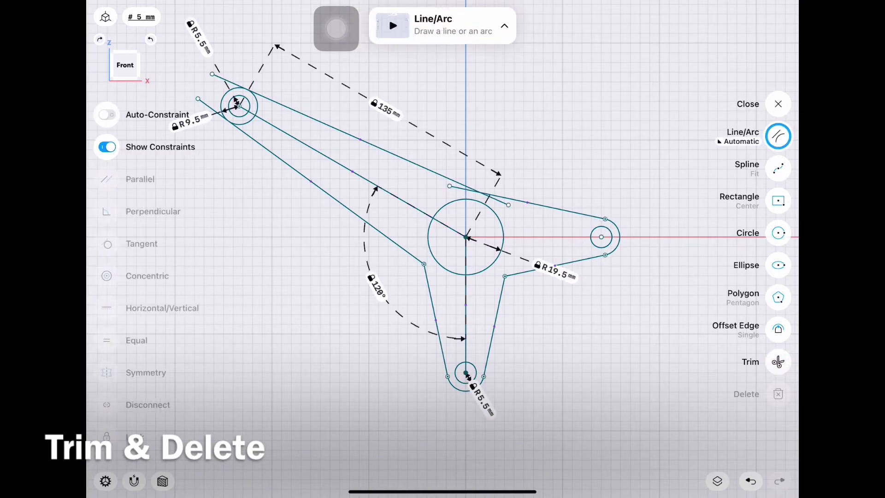
pyautogui.scroll(3, 465, 238)
pyautogui.click(779, 362)
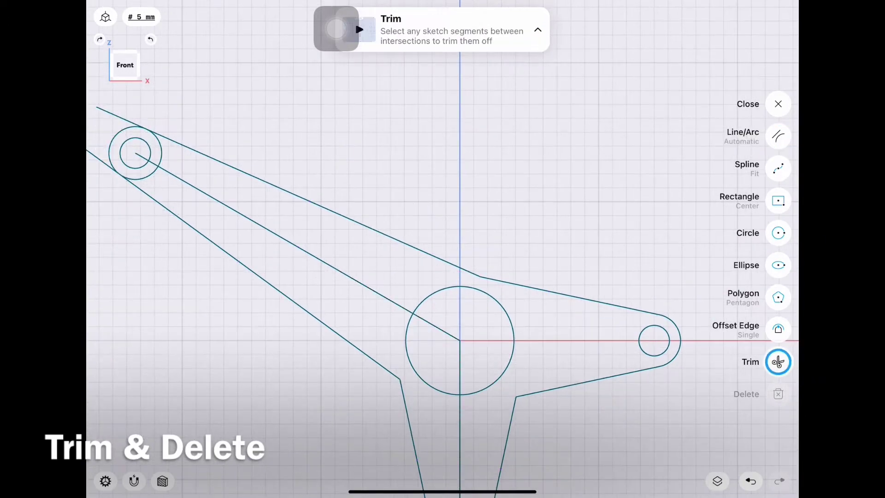
pyautogui.scroll(2, 460, 341)
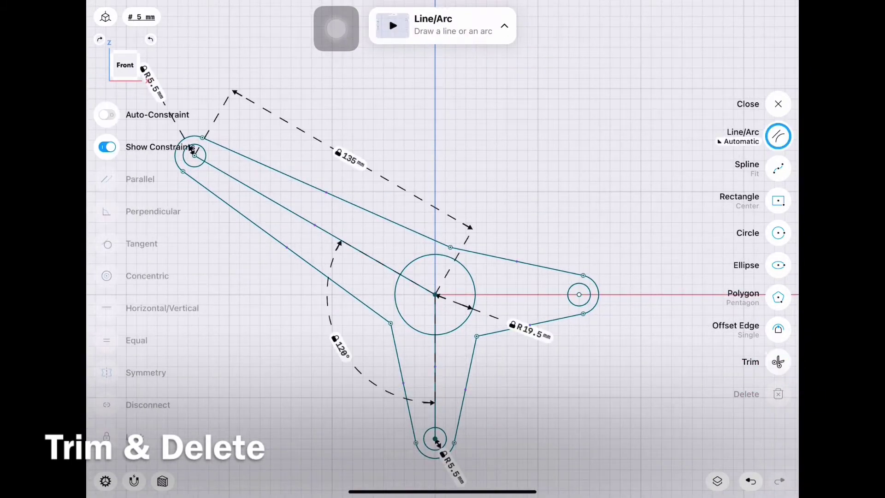
pyautogui.press('Delete')
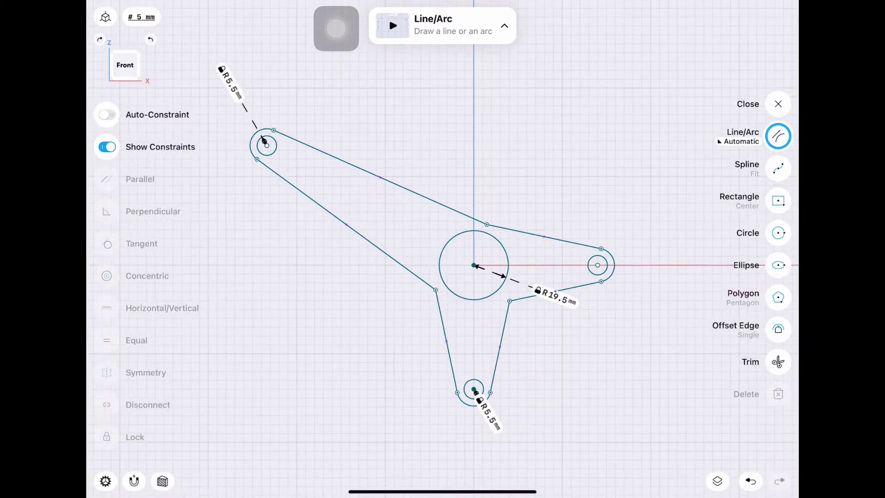
pyautogui.press('Escape')
# Draw a circle to the right of the lever and give it radius R20
pyautogui.click(778, 201)
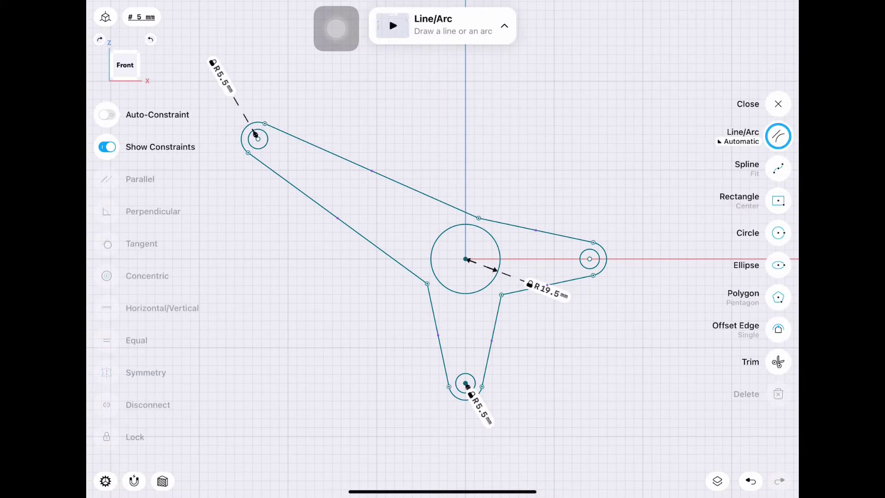
pyautogui.click(779, 233)
pyautogui.moveTo(563, 348); pyautogui.dragTo(601, 347)
pyautogui.click(643, 379)
pyautogui.click(644, 402)
# Draw a second circle left of the centre with radius R40
pyautogui.click(689, 390)
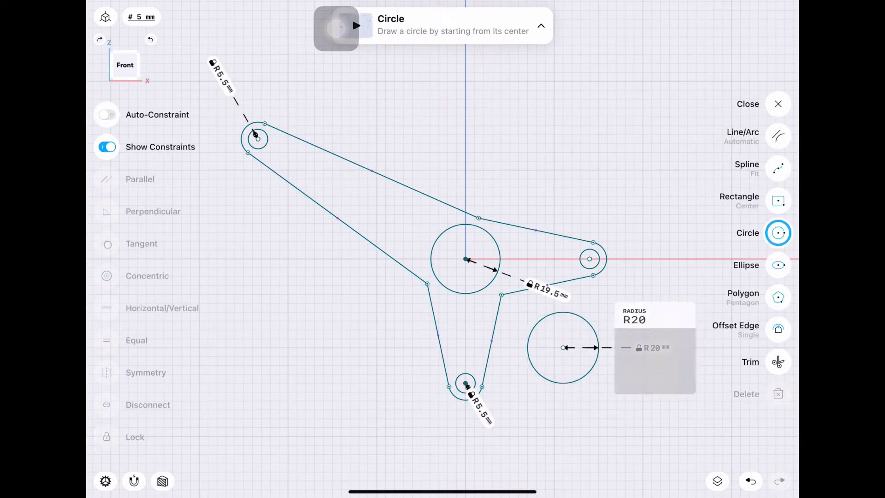
pyautogui.moveTo(377, 330); pyautogui.dragTo(421, 330)
pyautogui.click(293, 387)
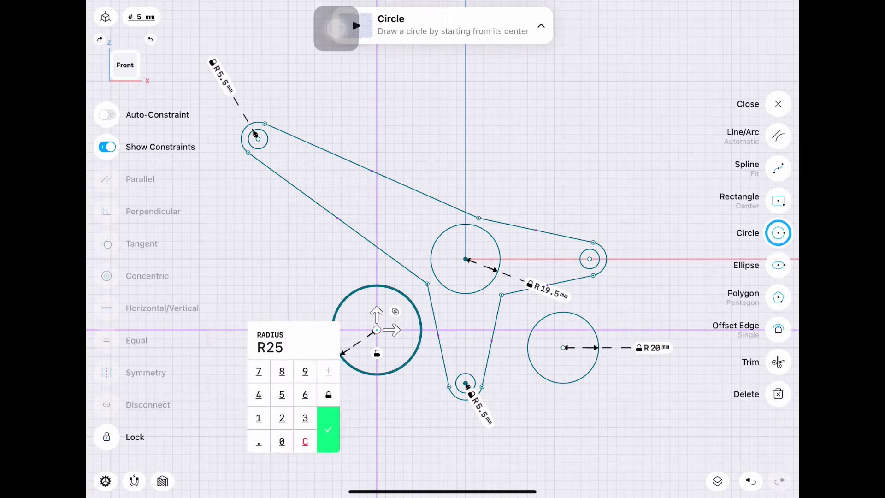
pyautogui.write('40')
pyautogui.click(326, 415)
# Add an R50 circle above the hub and shift the R50 and R40 circles into place
pyautogui.moveTo(510, 161); pyautogui.dragTo(579, 161)
pyautogui.click(633, 161)
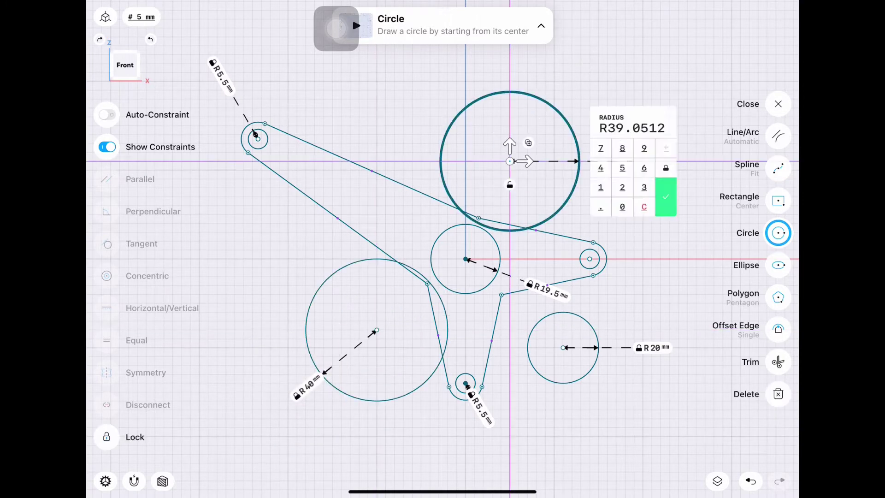
pyautogui.write('50')
pyautogui.click(668, 196)
pyautogui.moveTo(510, 161); pyautogui.dragTo(519, 125)
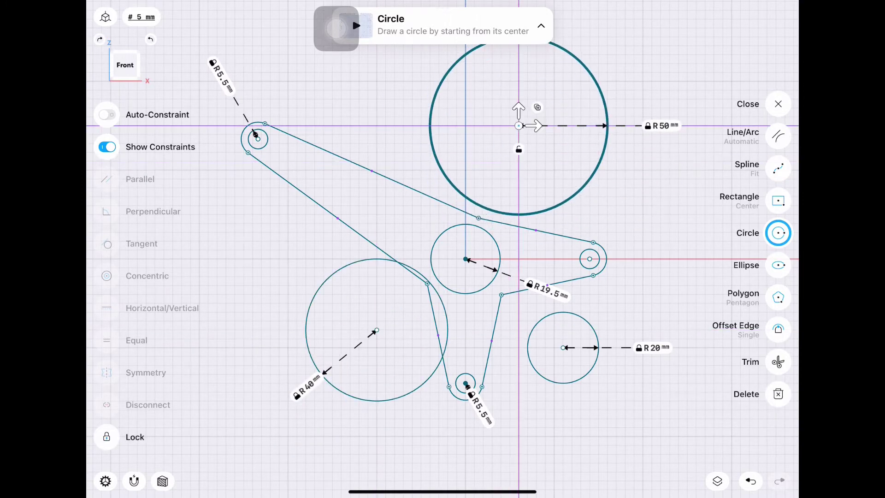
pyautogui.click(305, 330)
pyautogui.moveTo(377, 329); pyautogui.dragTo(351, 339)
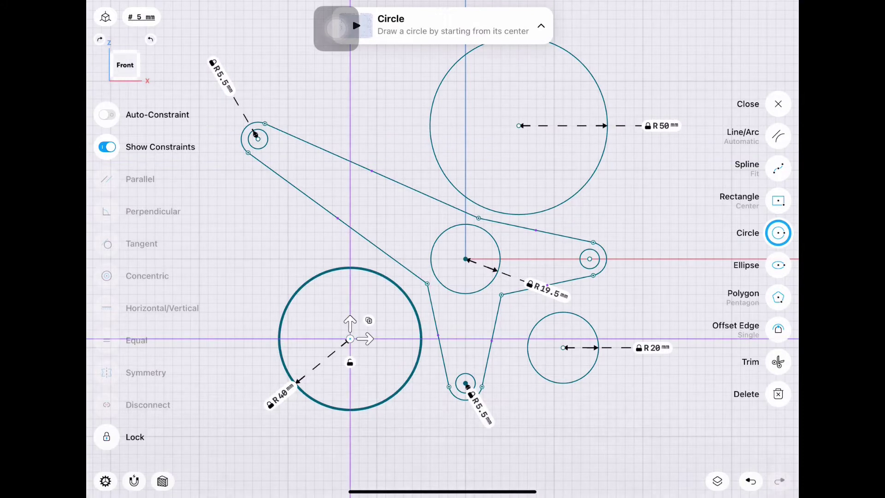
# Lock the six arm edges of the lever so they stay fixed
pyautogui.click(492, 340)
pyautogui.click(438, 335)
pyautogui.click(338, 219)
pyautogui.click(372, 171)
pyautogui.click(537, 230)
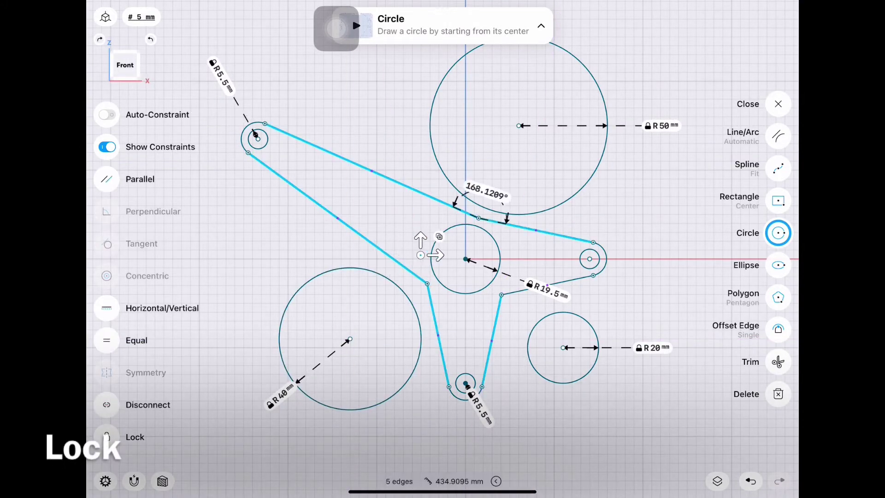
pyautogui.click(576, 279)
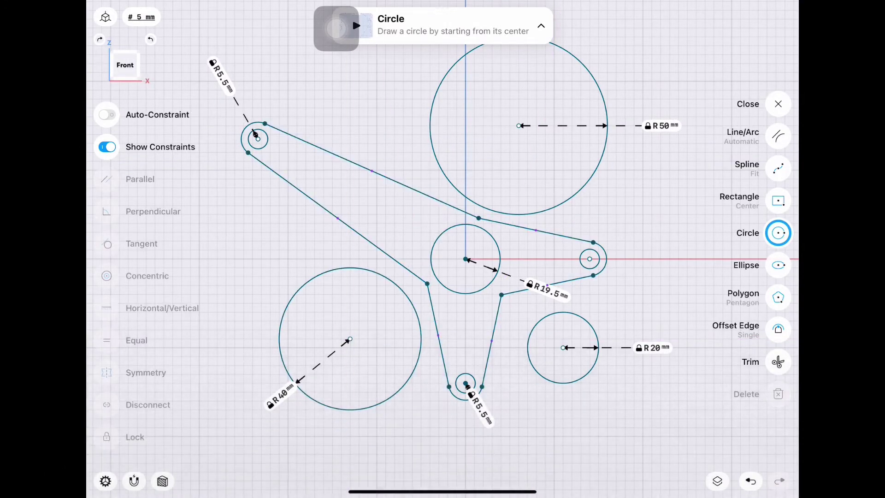
pyautogui.click(492, 340)
# Make the R20 circle tangent to the lower arm edge and the right arm's lower edge
pyautogui.click(538, 322)
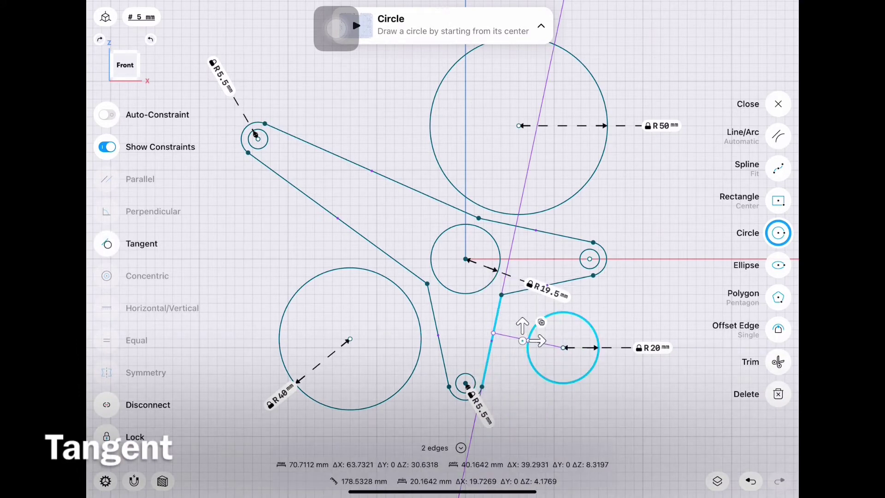
pyautogui.click(107, 244)
pyautogui.click(510, 293)
pyautogui.click(558, 300)
pyautogui.click(107, 244)
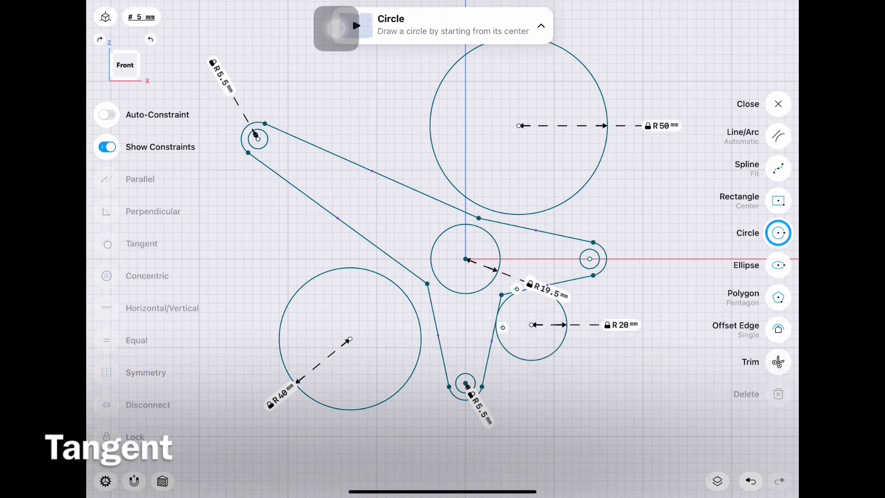
# Make the R40 circle tangent to the lower arm's left edge and the upper-left diagonal
pyautogui.click(410, 378)
pyautogui.click(438, 335)
pyautogui.click(107, 244)
pyautogui.click(436, 336)
pyautogui.click(378, 248)
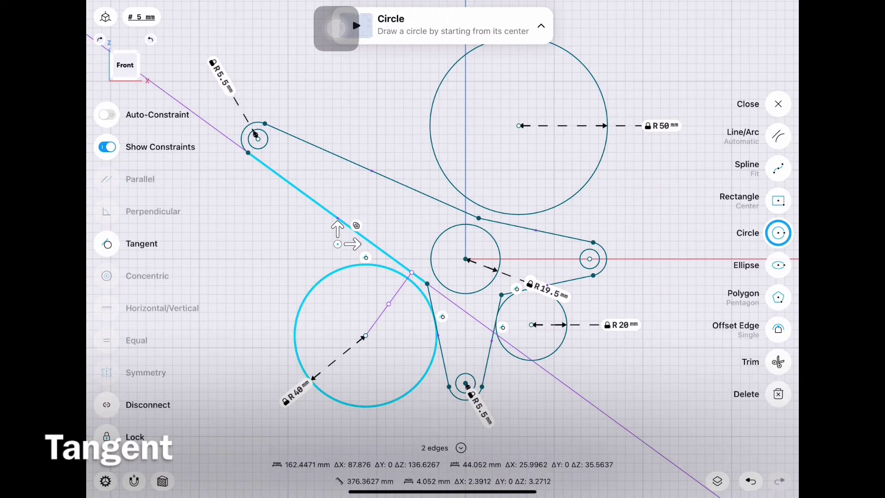
pyautogui.click(107, 244)
# Make the R50 circle tangent to the upper arm edge
pyautogui.click(599, 162)
pyautogui.click(323, 149)
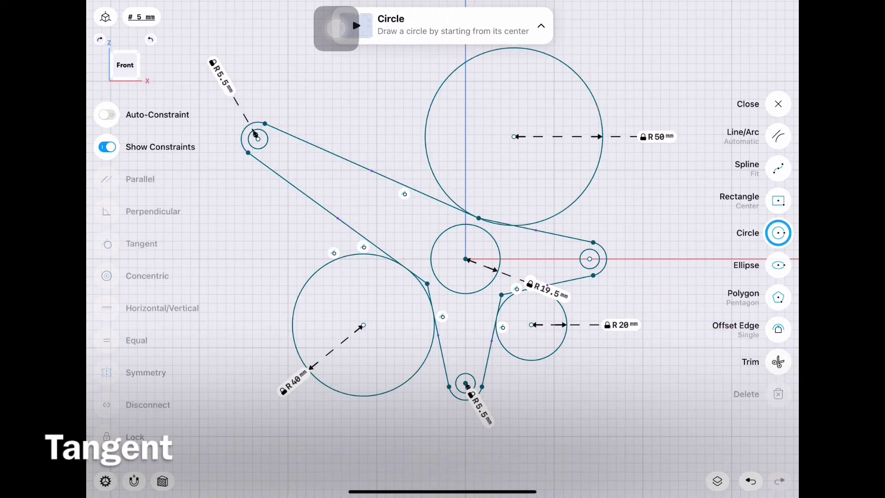
pyautogui.click(599, 162)
pyautogui.click(323, 149)
pyautogui.click(107, 243)
# Trim the unneeded circle segments to leave fillets between the arms
pyautogui.click(778, 362)
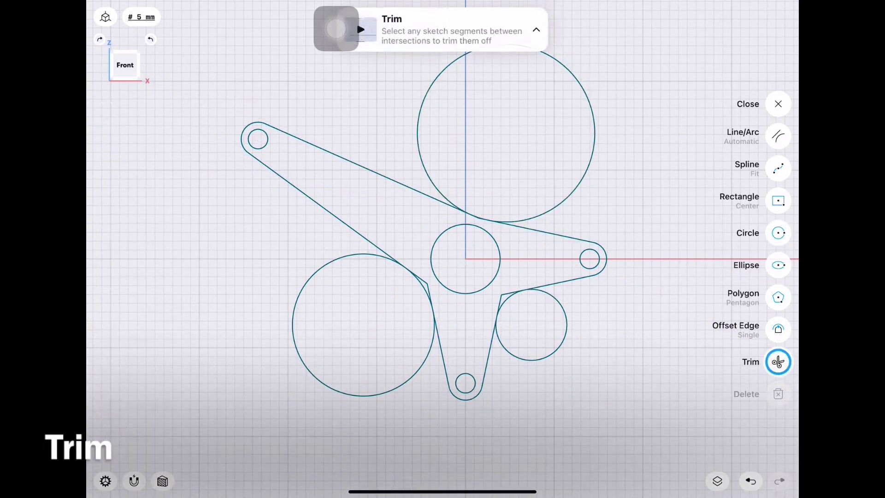
pyautogui.click(595, 134)
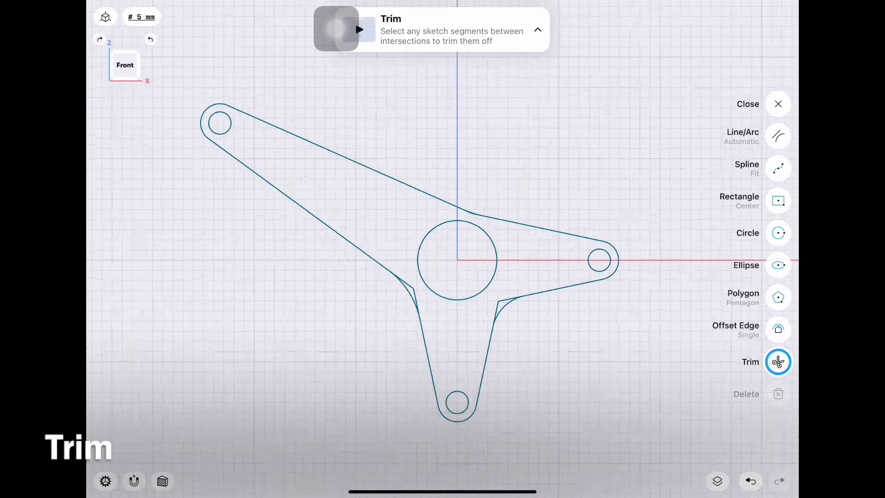
pyautogui.scroll(5, 475, 263)
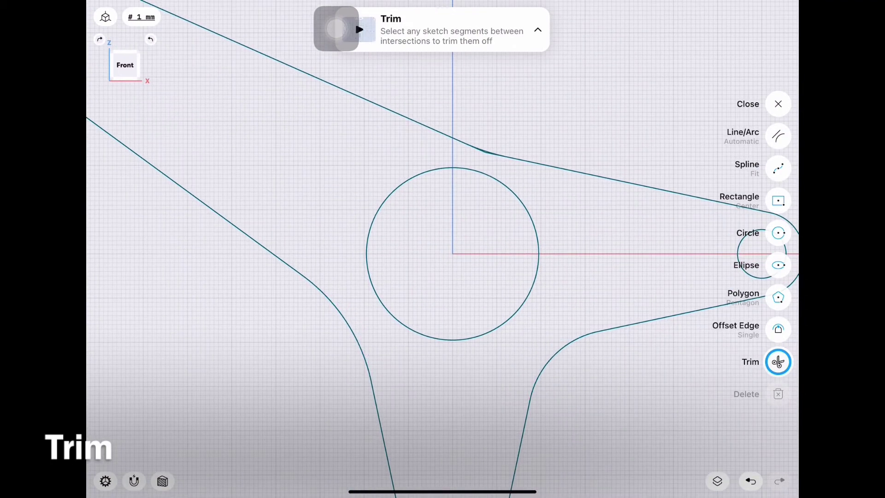
pyautogui.scroll(3, 484, 184)
pyautogui.scroll(2, 484, 184)
pyautogui.scroll(1, 484, 185)
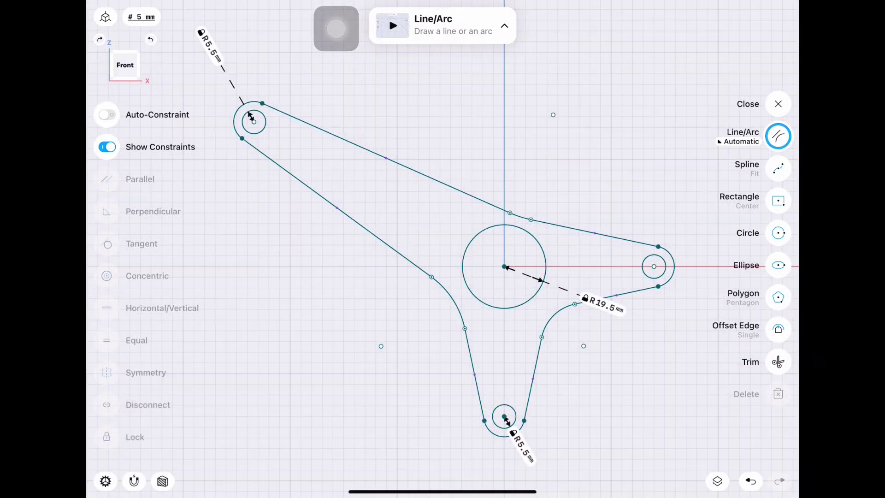
# Close the sketch and select the lever profile face for extrusion
pyautogui.click(778, 104)
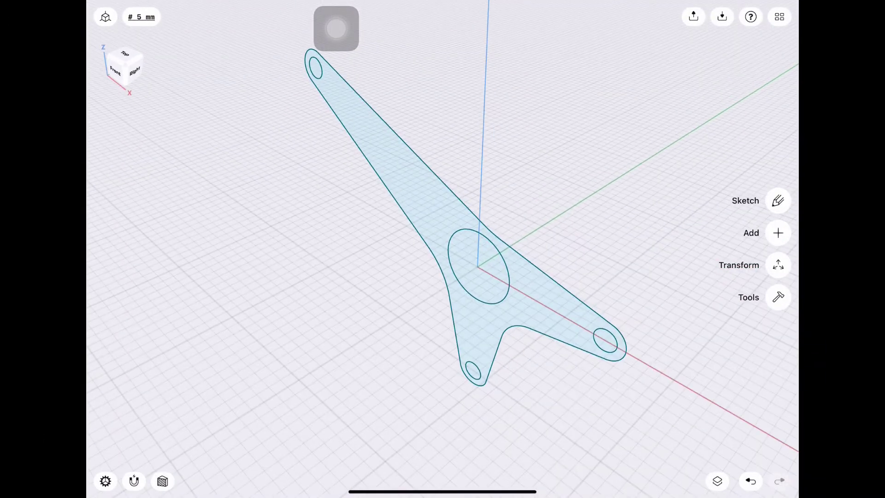
pyautogui.scroll(5, 444, 116)
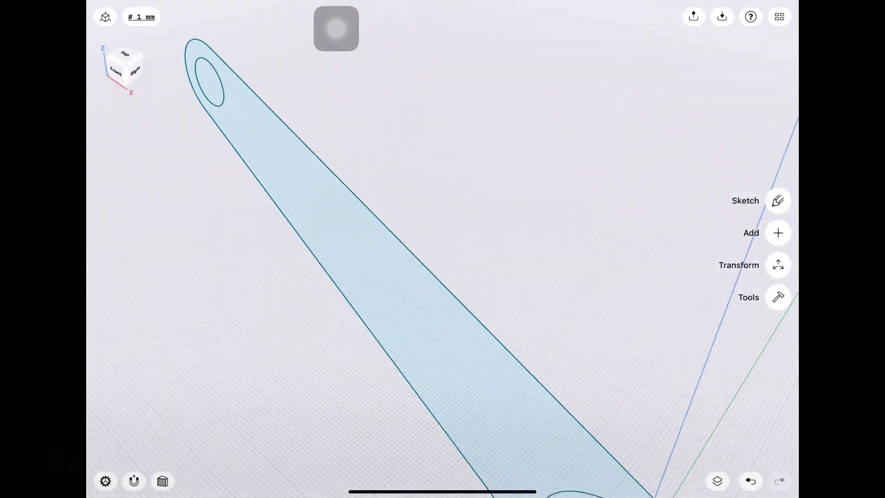
pyautogui.click(207, 85)
pyautogui.click(778, 249)
# Extrude the lever profile faces 15 mm deep into a solid body
pyautogui.scroll(-3, 443, 249)
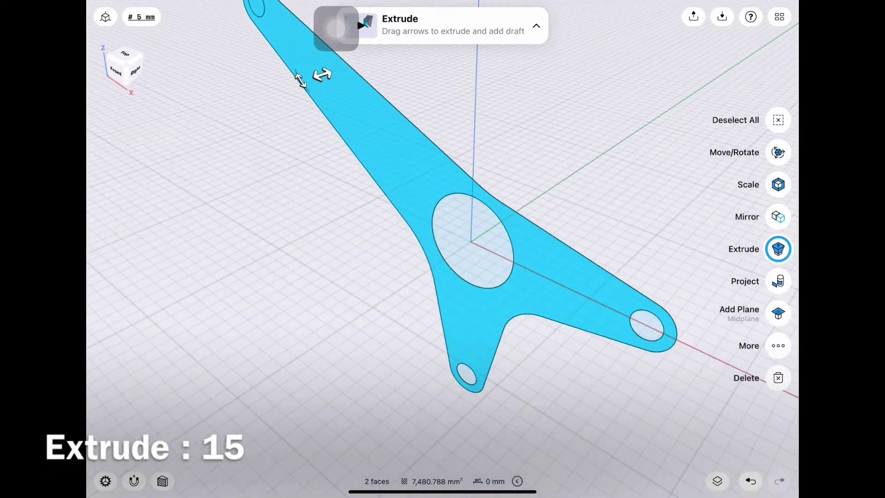
pyautogui.scroll(5, 443, 249)
pyautogui.click(779, 153)
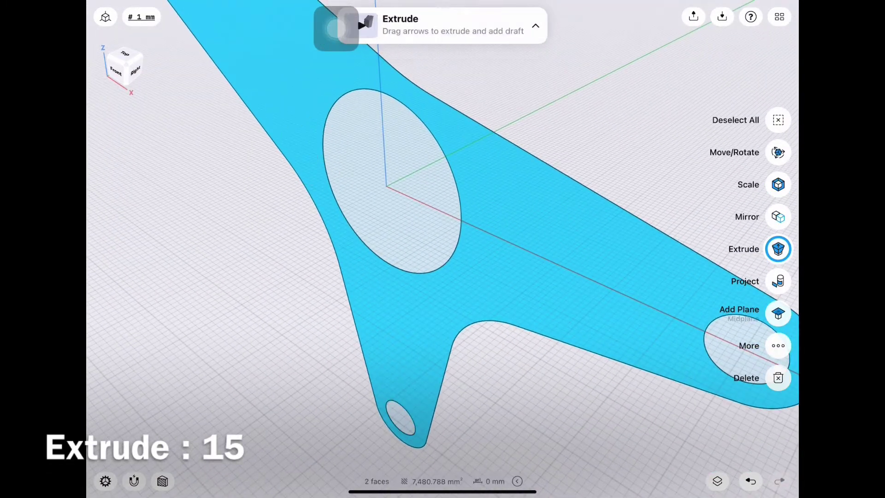
pyautogui.click(401, 418)
pyautogui.click(392, 184)
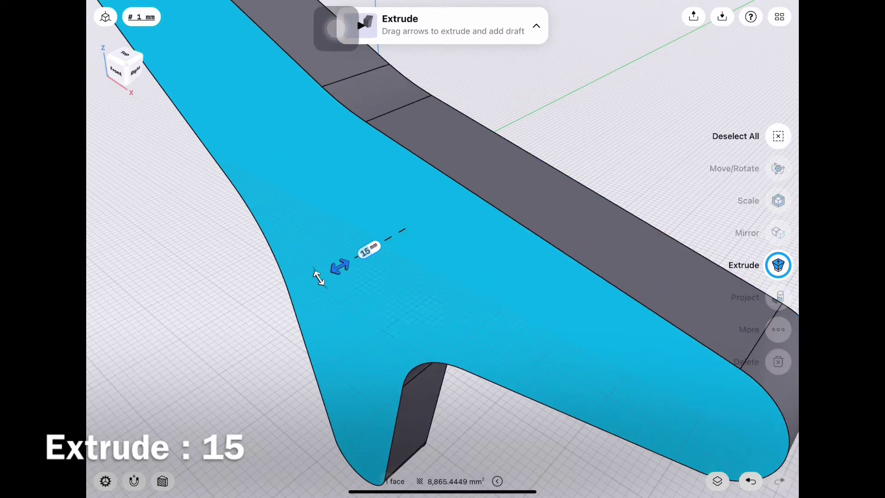
pyautogui.click(366, 247)
pyautogui.write('15')
pyautogui.click(403, 277)
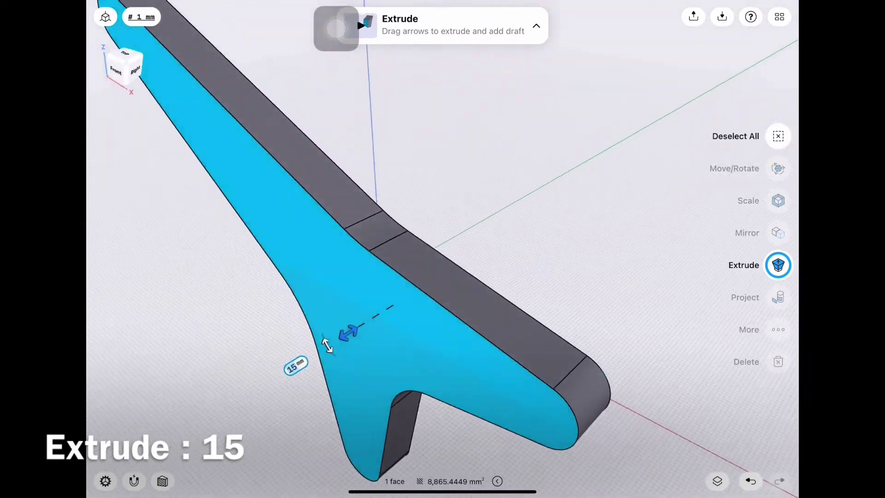
pyautogui.moveTo(326, 349)
pyautogui.mouseDown()
pyautogui.moveTo(321, 342)
pyautogui.moveTo(330, 355)
pyautogui.mouseUp()
pyautogui.click(391, 404)
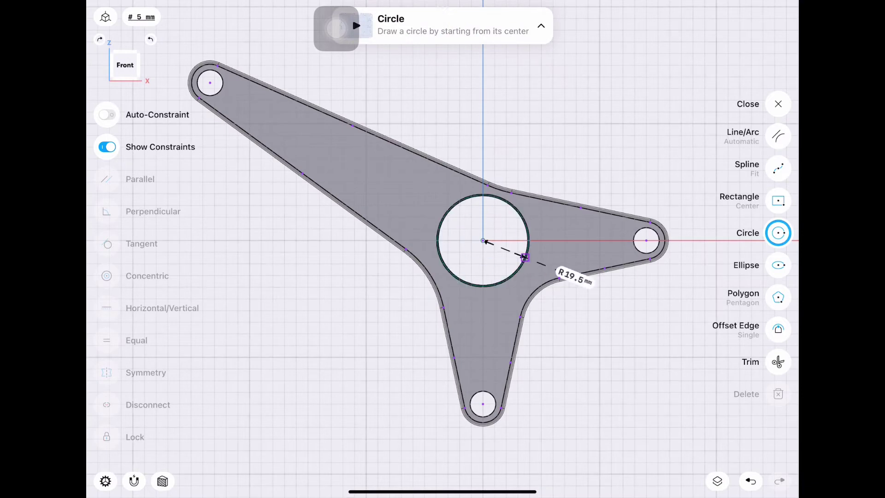
# Set the hub circle to R23.5 and the right and bottom tip circles to R13.5
pyautogui.click(560, 145)
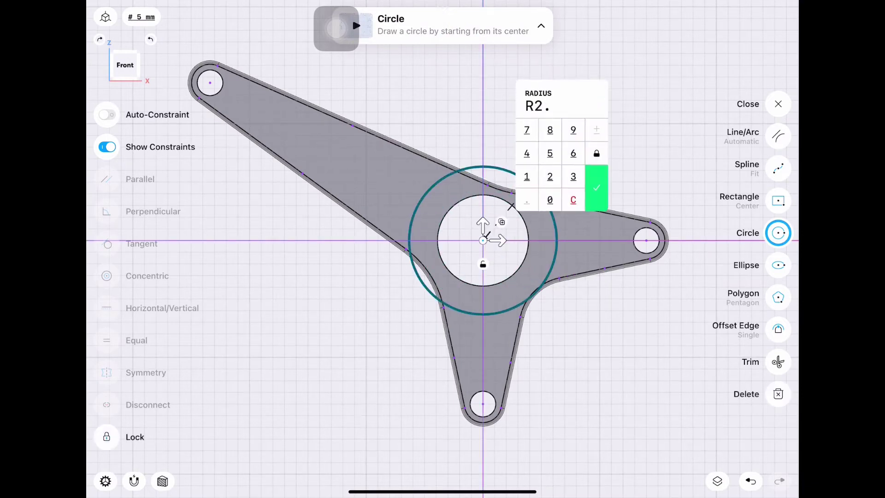
pyautogui.click(596, 187)
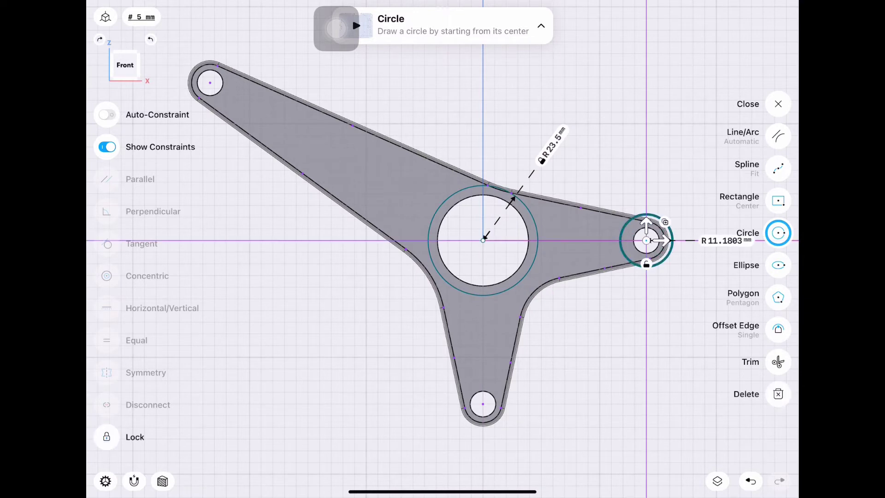
pyautogui.click(676, 189)
pyautogui.click(665, 196)
pyautogui.click(712, 230)
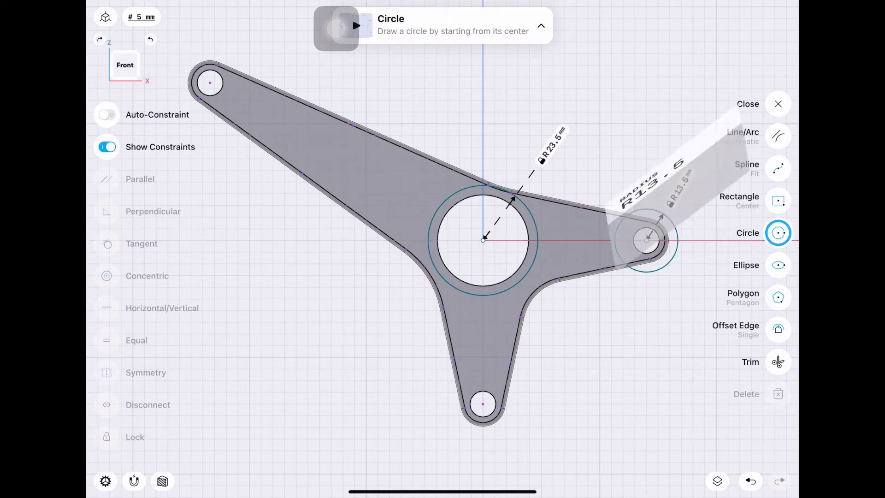
pyautogui.click(570, 404)
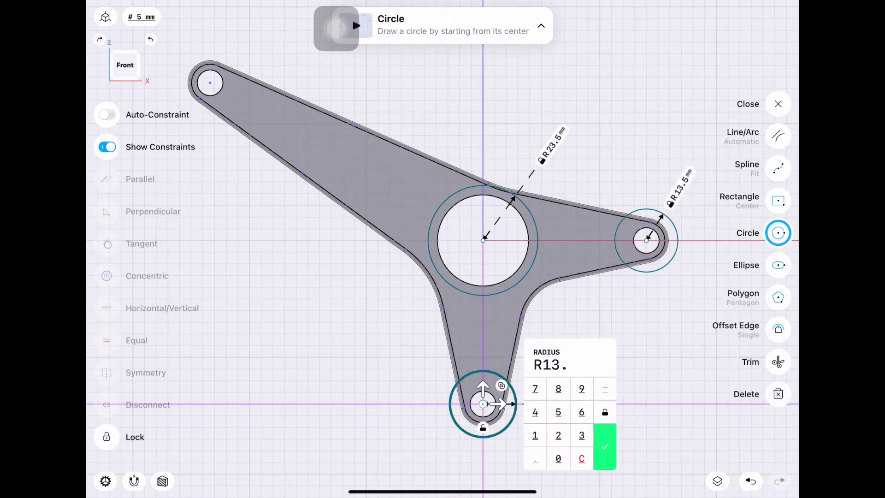
pyautogui.click(558, 411)
pyautogui.click(604, 446)
# Set the upper-left tip circle to R13.5
pyautogui.scroll(3, 483, 240)
pyautogui.scroll(3, 483, 239)
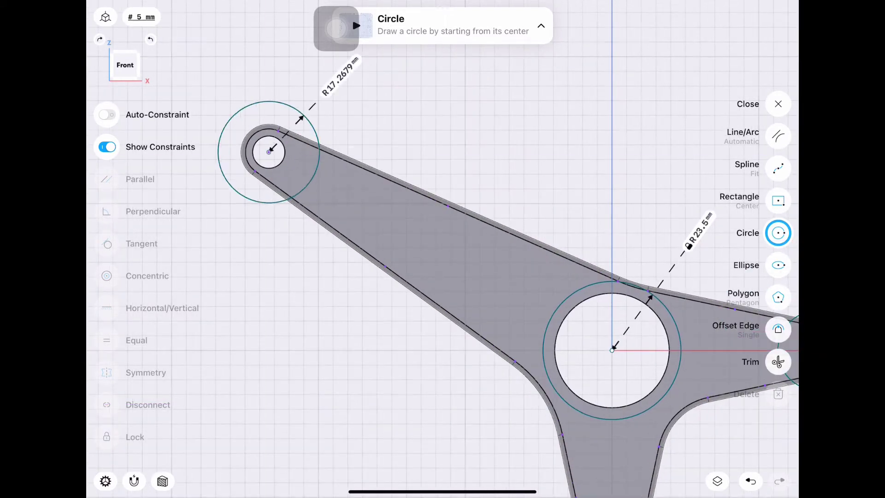
pyautogui.click(373, 152)
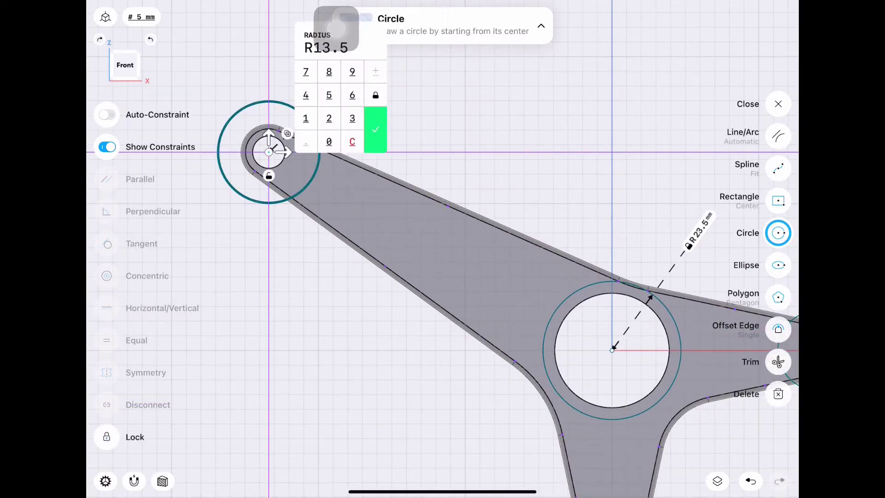
pyautogui.click(376, 130)
pyautogui.scroll(-3, 442, 249)
pyautogui.scroll(1, 442, 249)
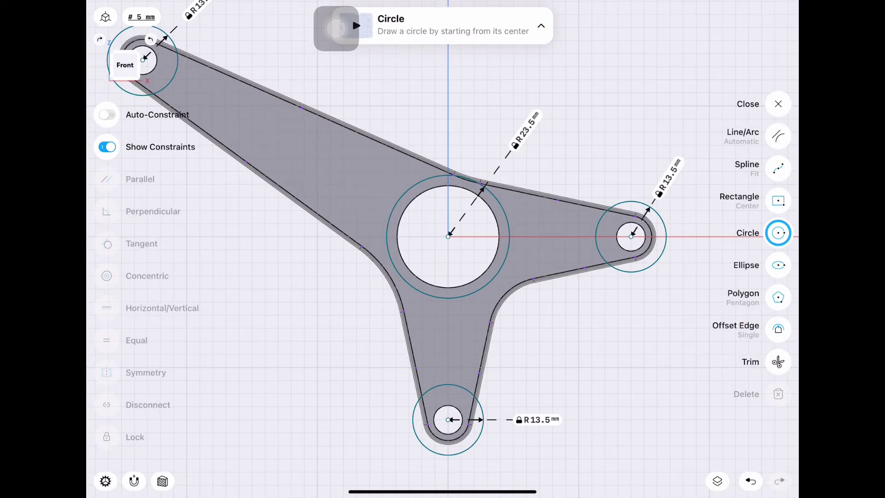
pyautogui.click(778, 329)
# Offset both edges of the bottom arm inward by -4 mm
pyautogui.click(408, 343)
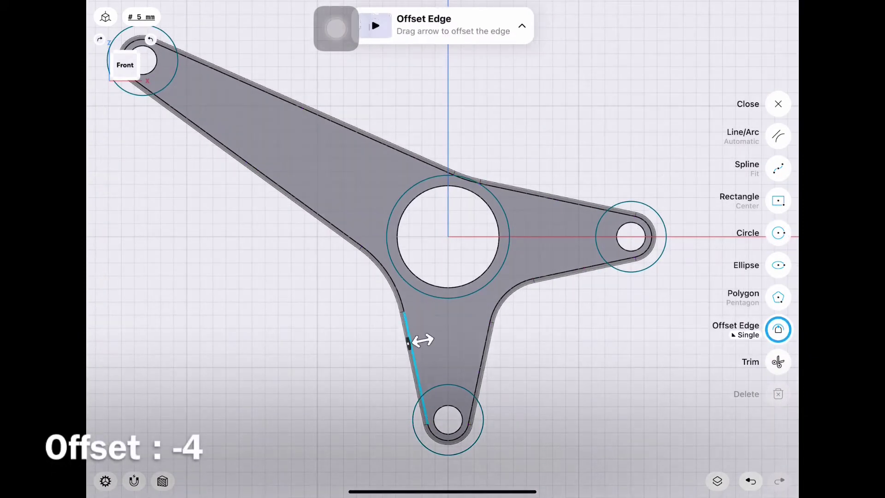
pyautogui.click(461, 332)
pyautogui.click(499, 362)
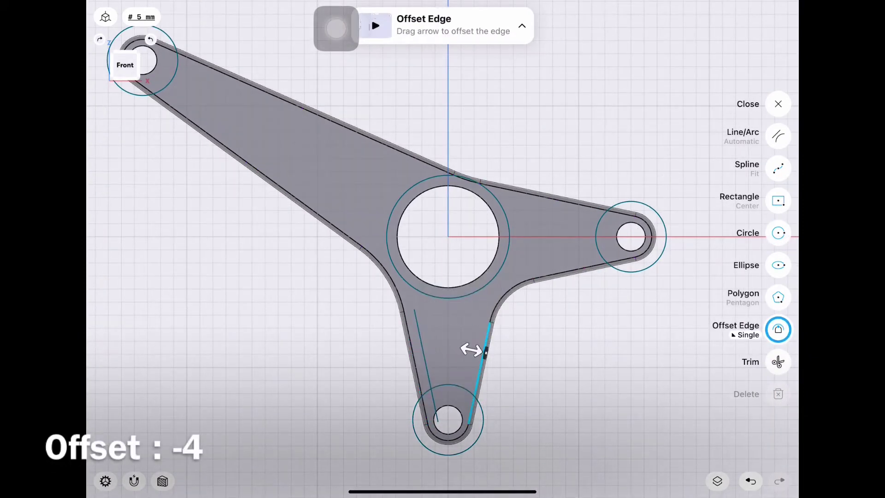
pyautogui.click(424, 340)
pyautogui.click(460, 371)
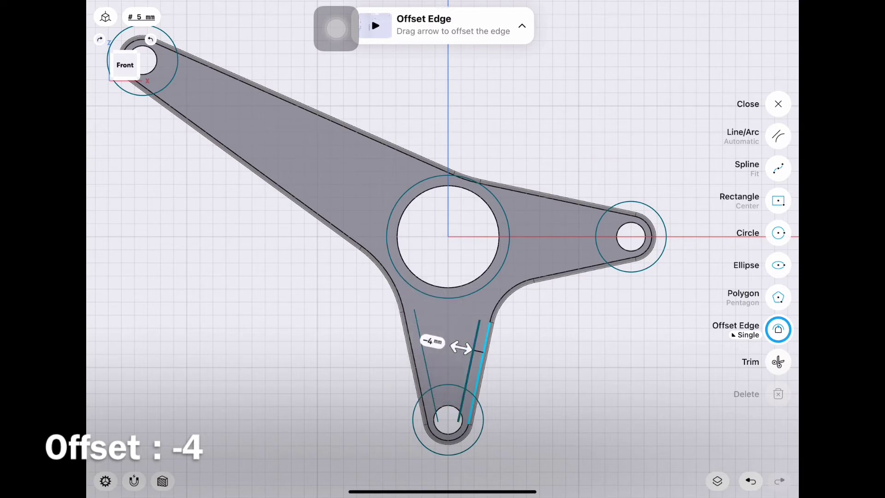
# Offset the upper-right arm's edges inward by -4 mm
pyautogui.click(555, 219)
pyautogui.click(526, 223)
pyautogui.click(588, 249)
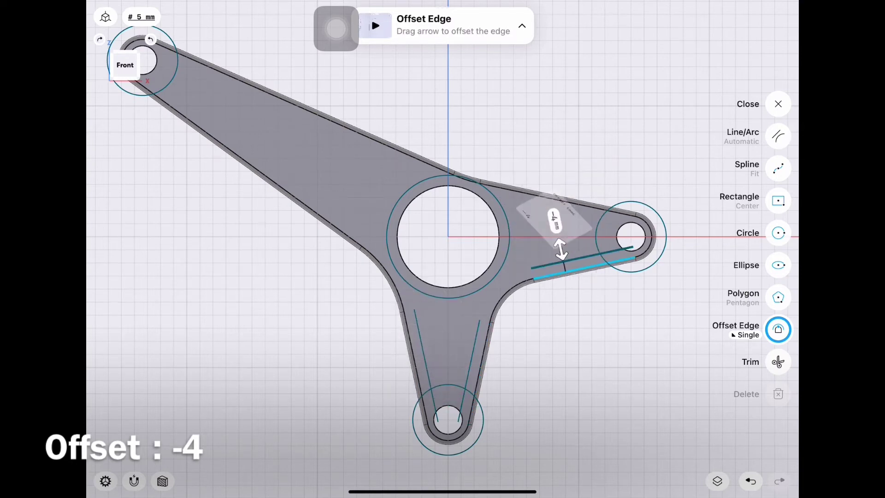
pyautogui.click(537, 246)
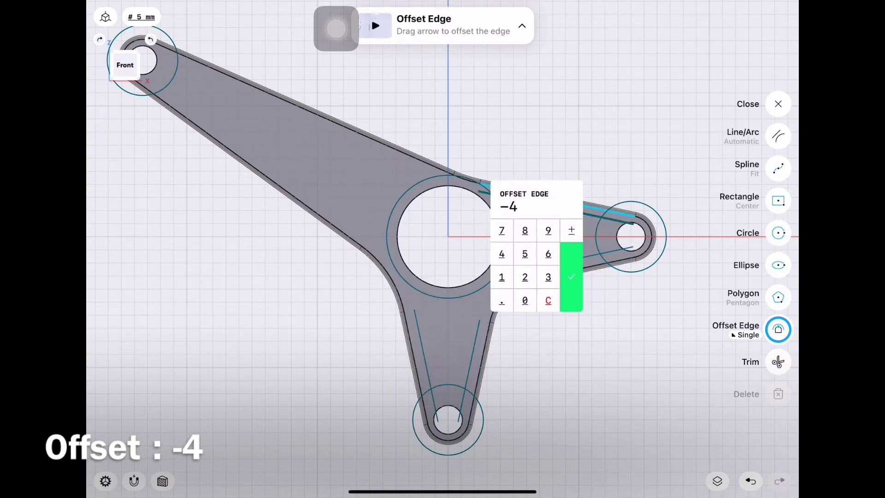
pyautogui.click(572, 277)
# Offset the upper-left arm's edges 4 mm inward
pyautogui.click(344, 162)
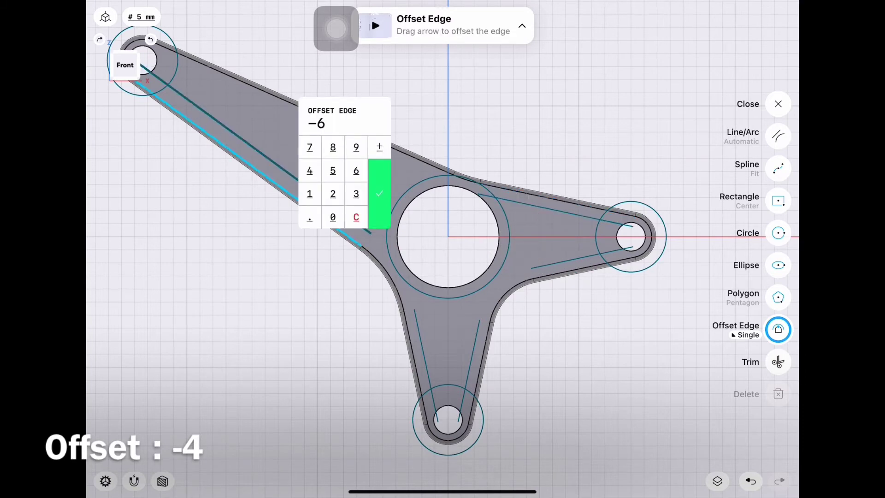
pyautogui.click(309, 167)
pyautogui.click(378, 198)
pyautogui.click(323, 171)
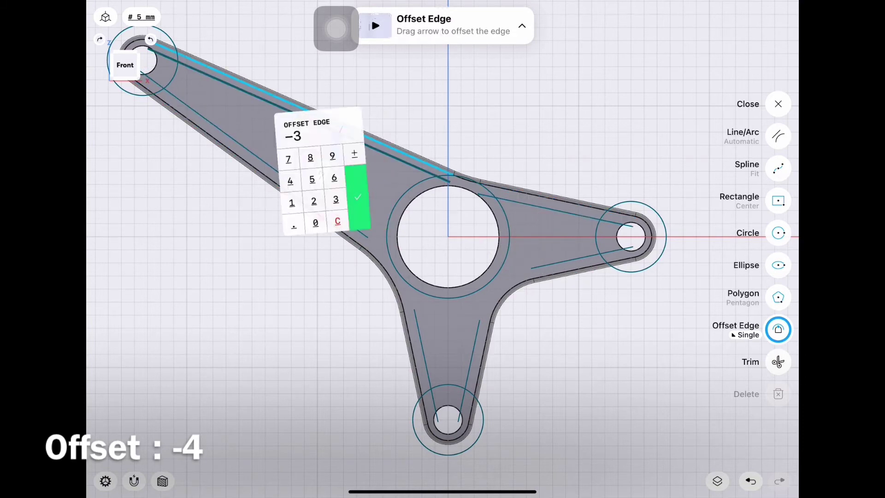
pyautogui.click(358, 201)
pyautogui.click(778, 136)
# Drag the offset line ends onto the R23.5 hub circle and R13.5 tip circles
pyautogui.scroll(3, 460, 230)
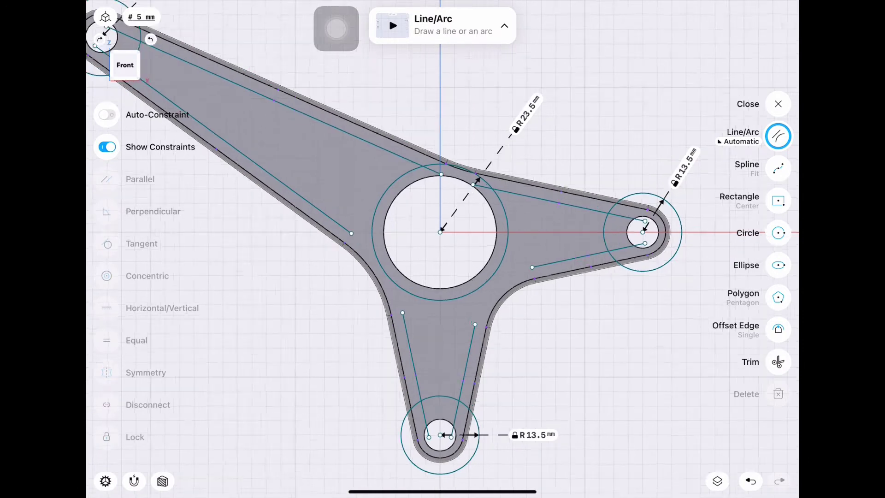
pyautogui.scroll(3, 459, 230)
pyautogui.scroll(-1, 463, 232)
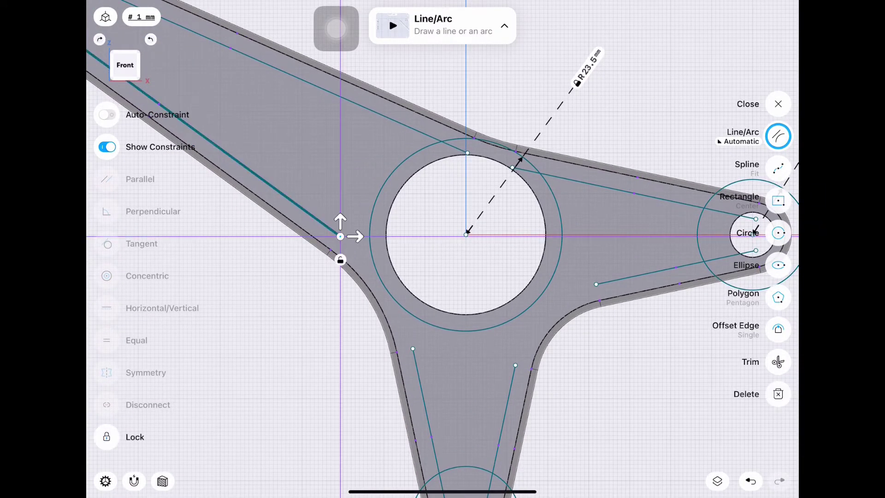
pyautogui.moveTo(341, 236); pyautogui.dragTo(396, 284)
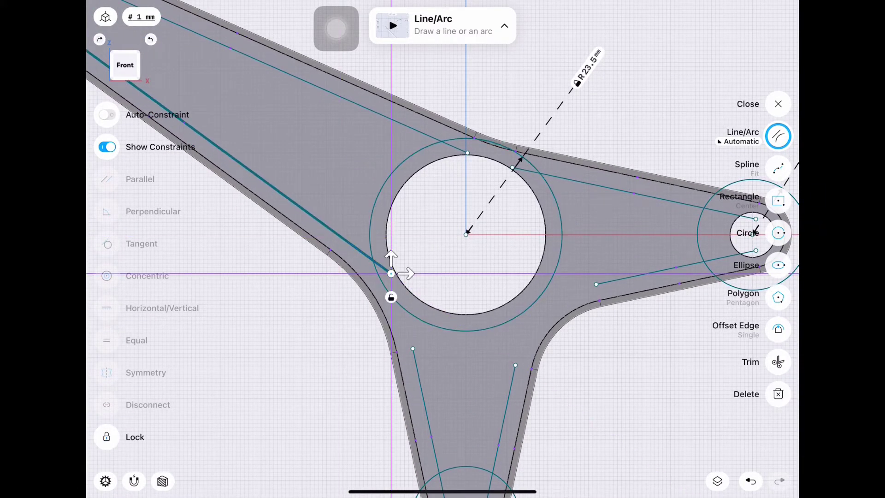
pyautogui.click(412, 348)
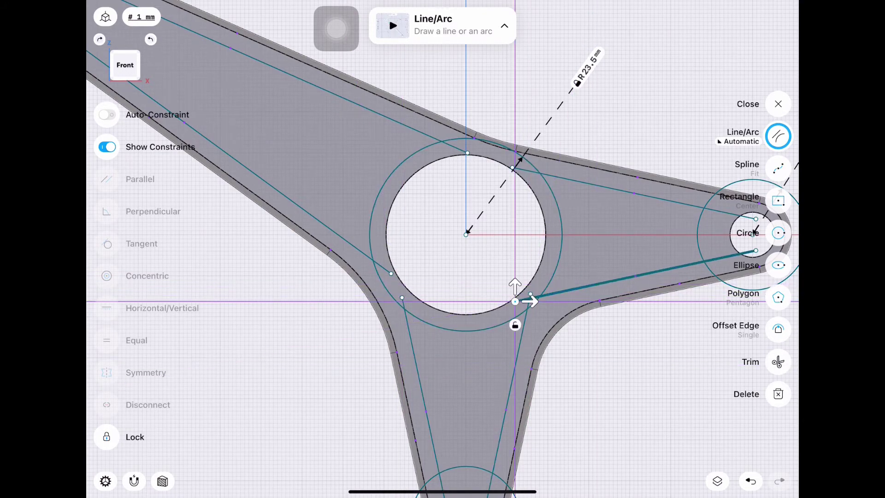
pyautogui.scroll(-5, 467, 234)
pyautogui.scroll(2, 432, 186)
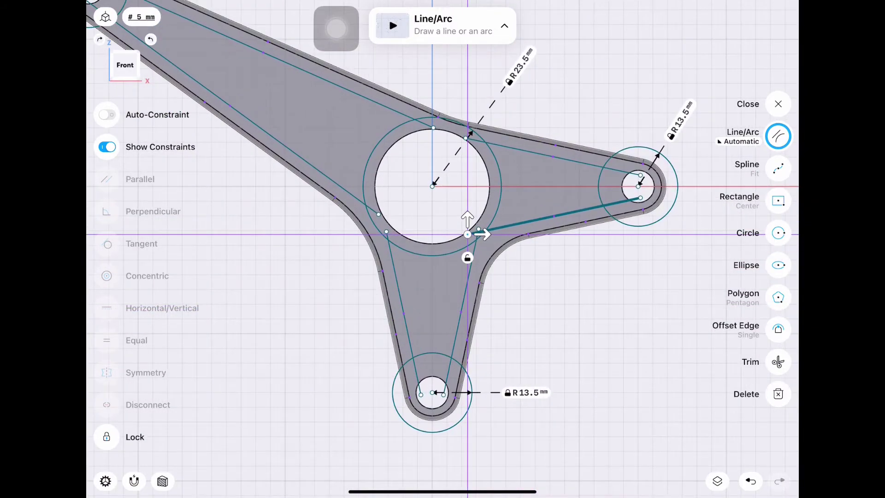
pyautogui.click(778, 362)
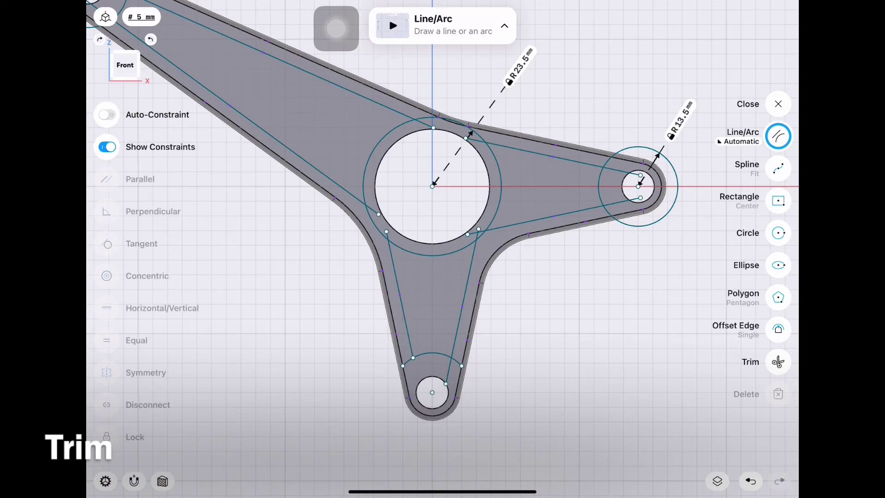
# Pan and zoom around the sketch to trim segments into three closed pocket outlines
pyautogui.scroll(3, 443, 249)
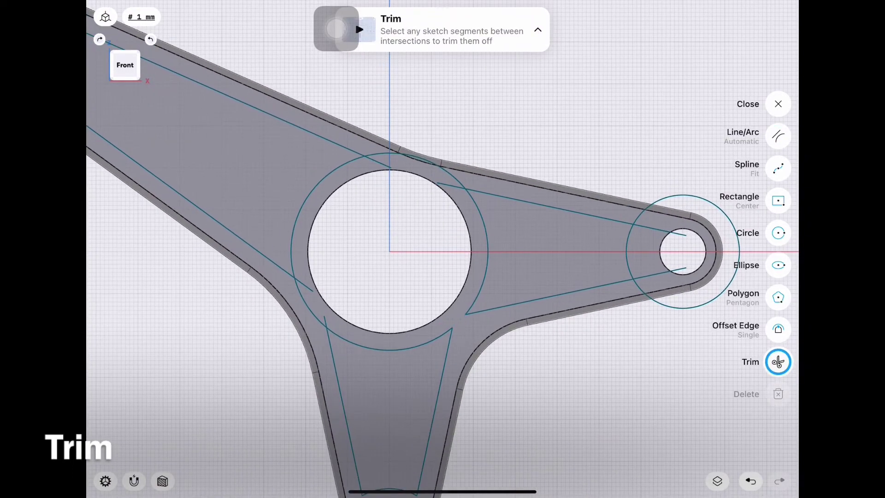
pyautogui.hscroll(3, 442, 249)
pyautogui.scroll(2, 443, 249)
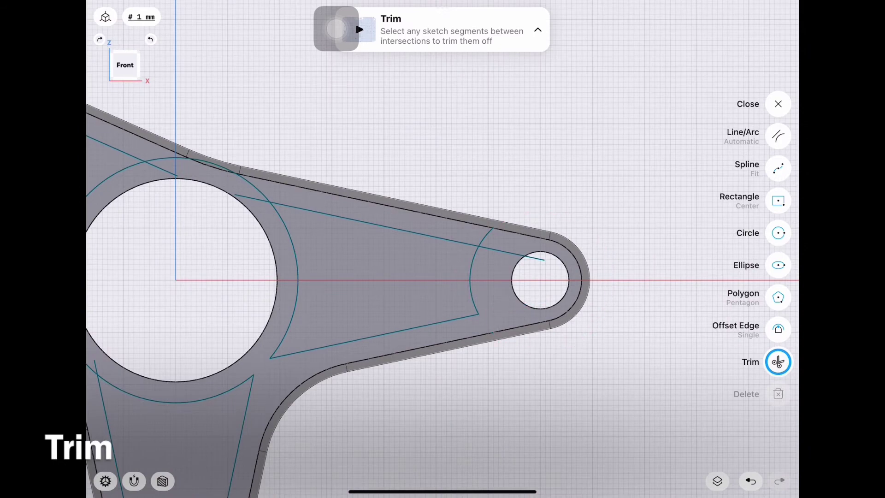
pyautogui.hscroll(-2, 443, 249)
pyautogui.scroll(2, 442, 249)
pyautogui.scroll(2, 442, 249)
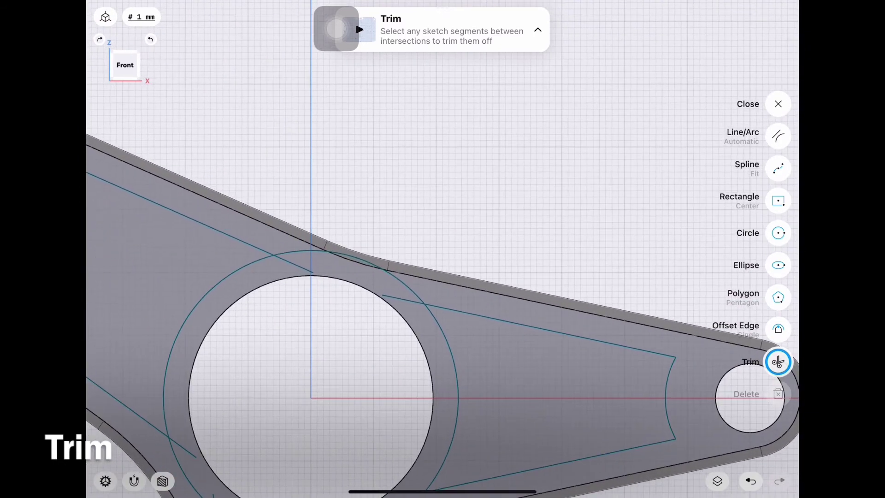
pyautogui.scroll(-2, 443, 249)
pyautogui.hscroll(-1, 443, 249)
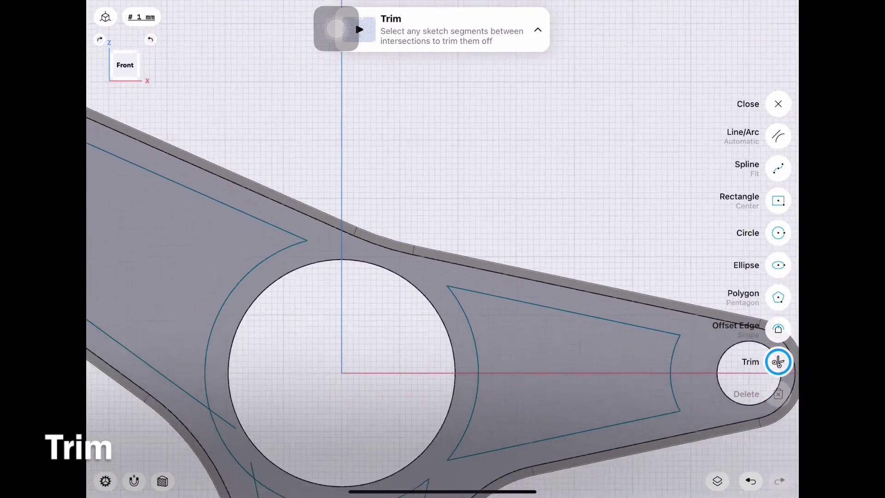
pyautogui.scroll(-2, 443, 249)
pyautogui.hscroll(-1, 443, 249)
pyautogui.hscroll(-3, 443, 249)
pyautogui.scroll(2, 442, 249)
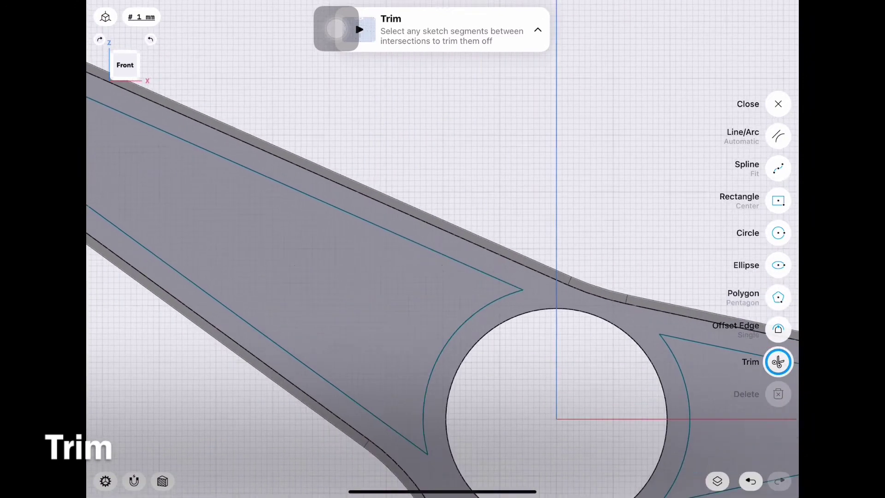
pyautogui.hscroll(-5, 442, 249)
pyautogui.scroll(3, 443, 249)
pyautogui.hscroll(-1, 443, 249)
pyautogui.scroll(1, 443, 249)
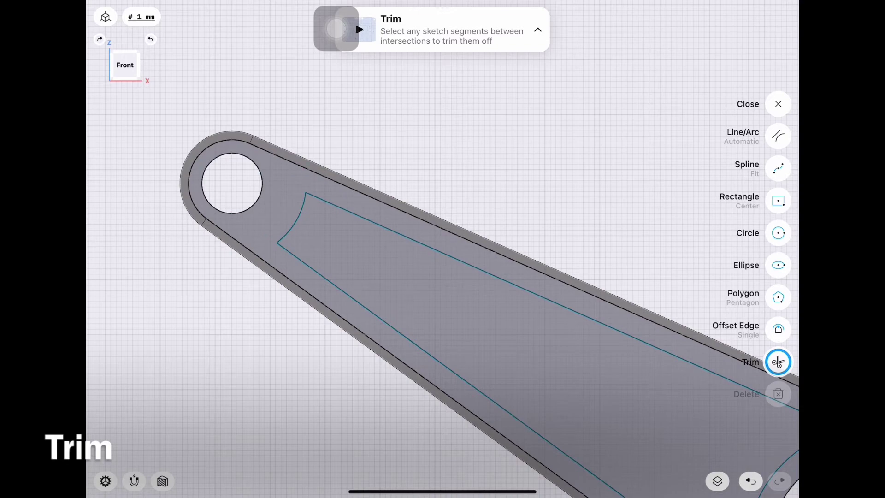
pyautogui.scroll(-3, 442, 249)
pyautogui.scroll(-3, 442, 249)
# Close the sketch and select the three triangular pocket faces
pyautogui.scroll(-1, 443, 249)
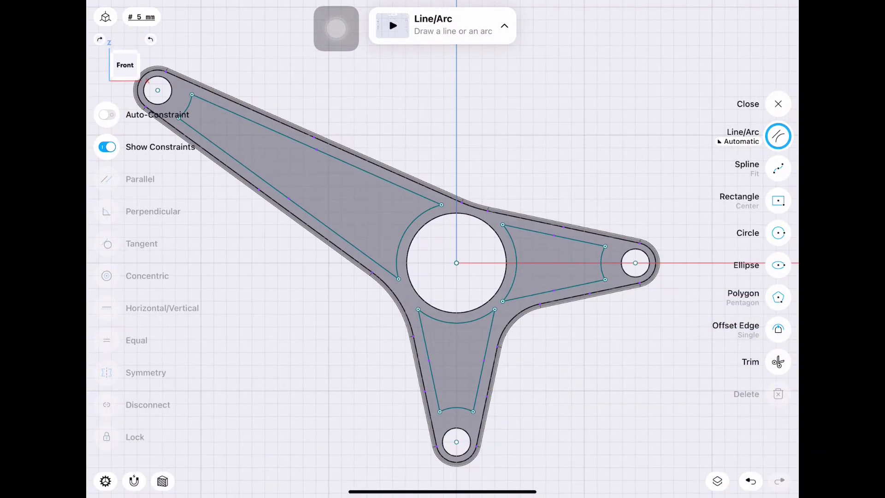
pyautogui.click(779, 103)
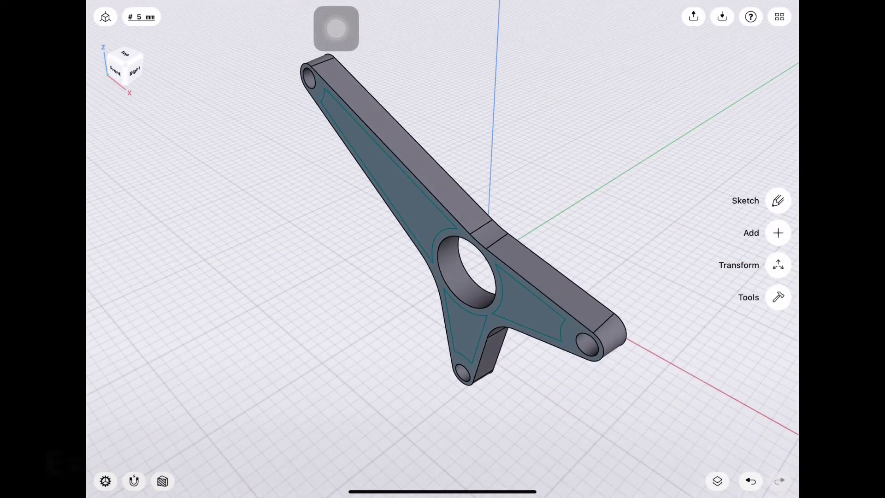
pyautogui.click(396, 171)
pyautogui.click(781, 215)
pyautogui.click(466, 323)
# Extrude the pocket faces downward to cut them 10 mm into the lever
pyautogui.click(530, 300)
pyautogui.moveTo(498, 317); pyautogui.dragTo(593, 257)
pyautogui.click(540, 298)
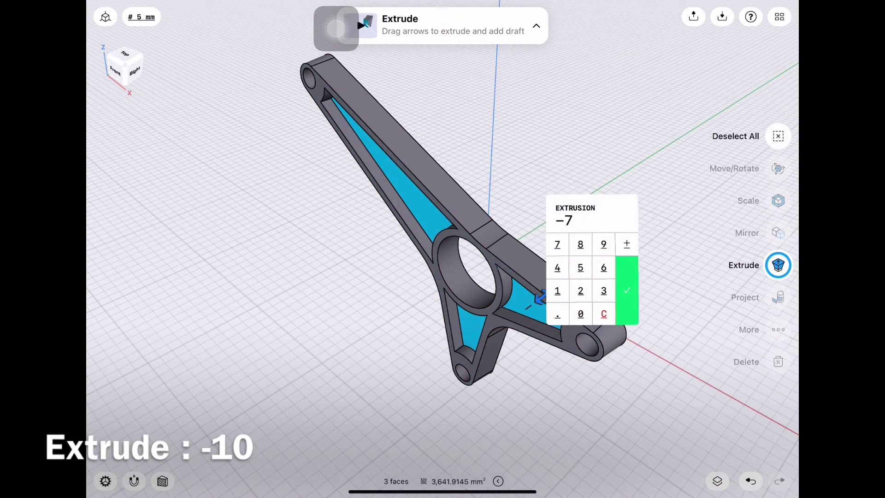
pyautogui.click(628, 290)
pyautogui.click(230, 277)
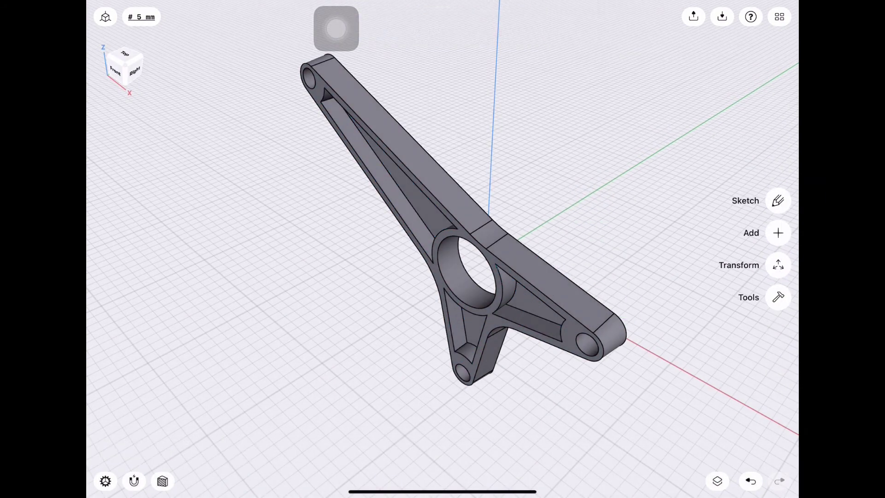
pyautogui.moveTo(277, 322); pyautogui.dragTo(323, 300)
pyautogui.scroll(5, 461, 231)
pyautogui.scroll(5, 443, 276)
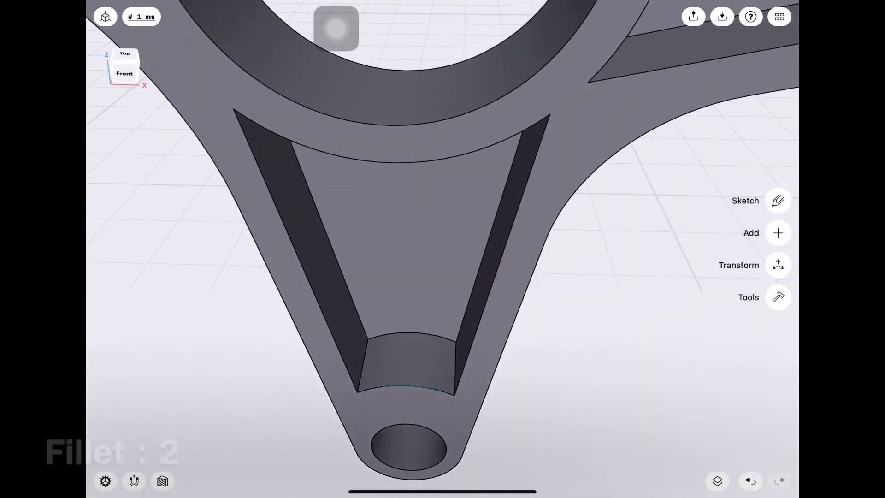
# Fillet the lower pocket's corner edges and an inner corner edge at 2 mm
pyautogui.click(363, 366)
pyautogui.click(456, 368)
pyautogui.click(415, 294)
pyautogui.write('2')
pyautogui.click(450, 326)
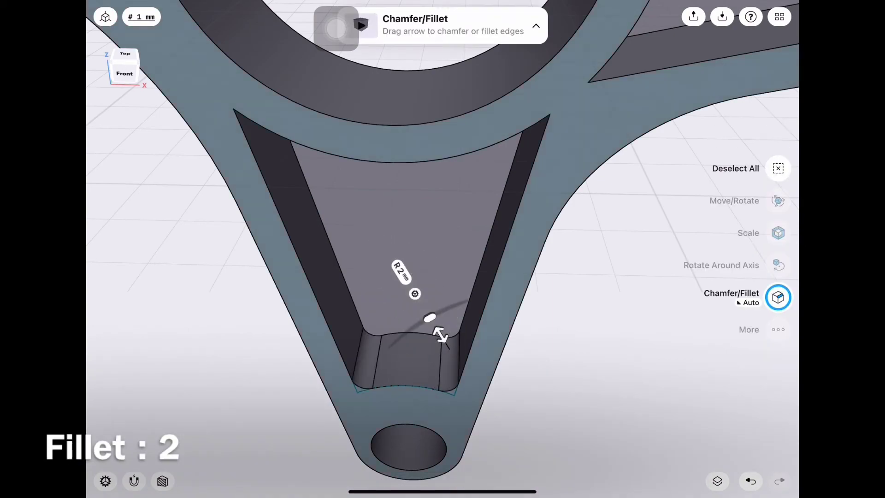
pyautogui.moveTo(599, 369); pyautogui.dragTo(508, 230)
pyautogui.click(514, 280)
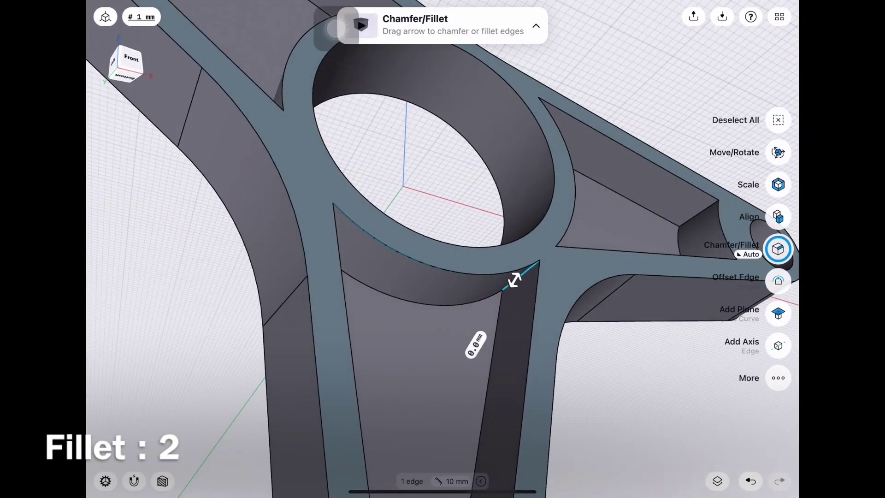
pyautogui.moveTo(461, 392); pyautogui.dragTo(507, 323)
pyautogui.click(359, 414)
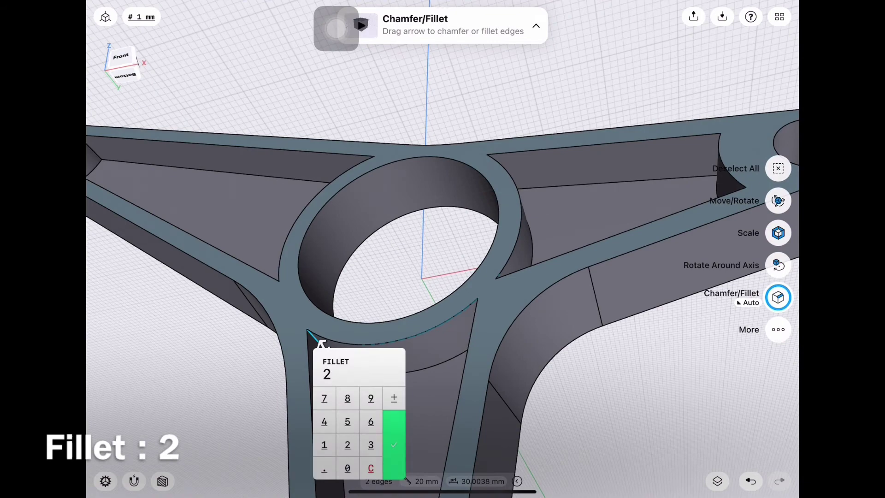
pyautogui.click(394, 445)
# Fillet the two corner edges of the right pocket at 2 mm
pyautogui.moveTo(599, 369); pyautogui.dragTo(392, 300)
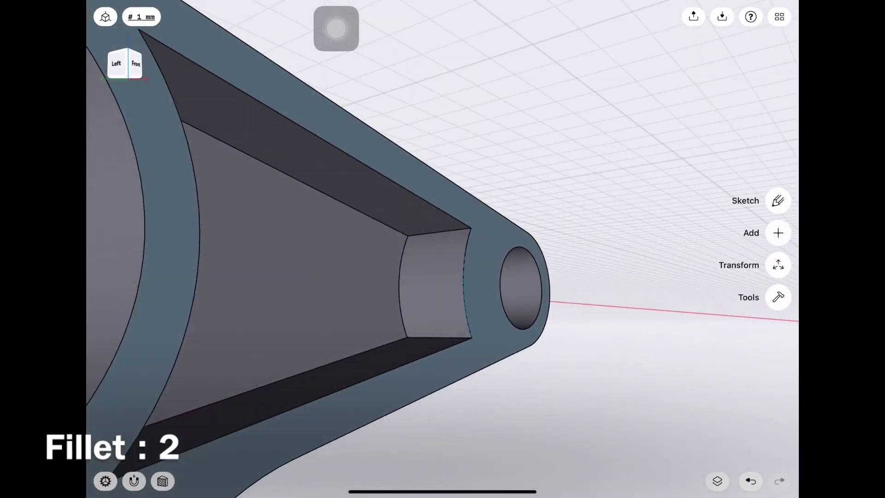
pyautogui.click(439, 232)
pyautogui.click(439, 337)
pyautogui.click(370, 290)
pyautogui.click(369, 324)
pyautogui.click(408, 336)
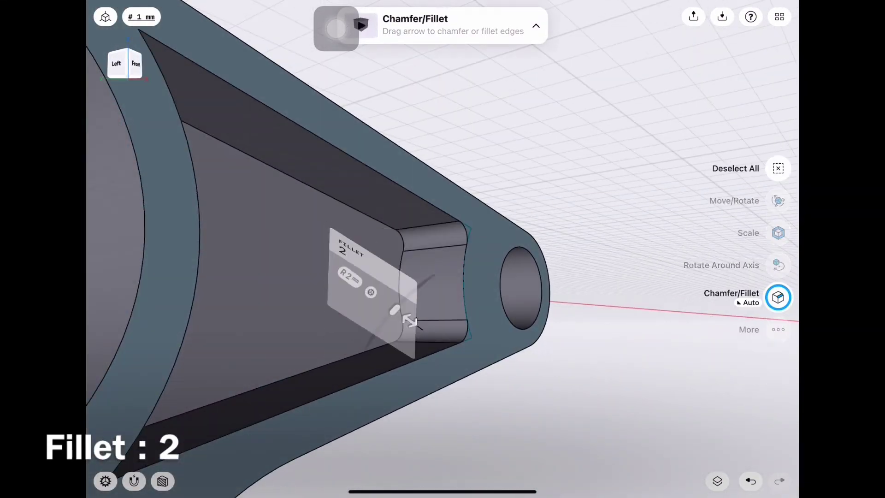
# Round the next pocket's inner corner and top edges with a 2 mm fillet
pyautogui.moveTo(599, 323)
pyautogui.mouseDown()
pyautogui.moveTo(461, 277)
pyautogui.moveTo(369, 230)
pyautogui.mouseUp()
pyautogui.scroll(5, 443, 249)
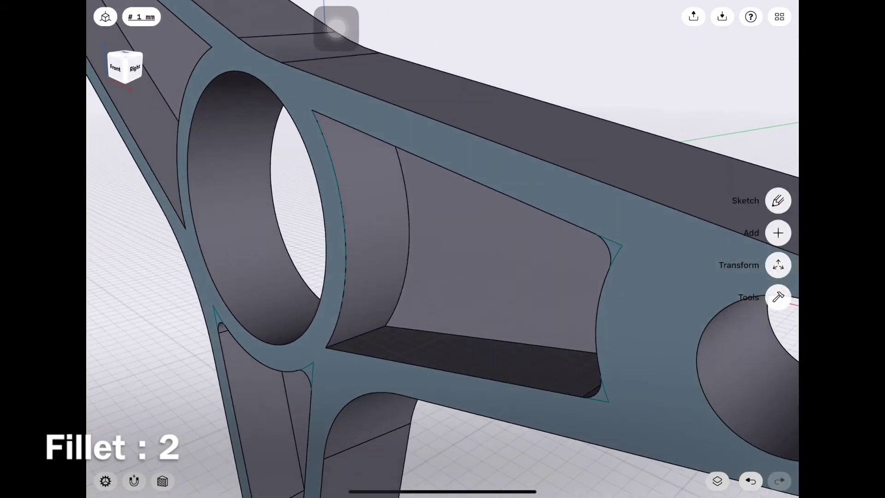
pyautogui.click(461, 365)
pyautogui.click(368, 355)
pyautogui.moveTo(554, 415); pyautogui.dragTo(461, 323)
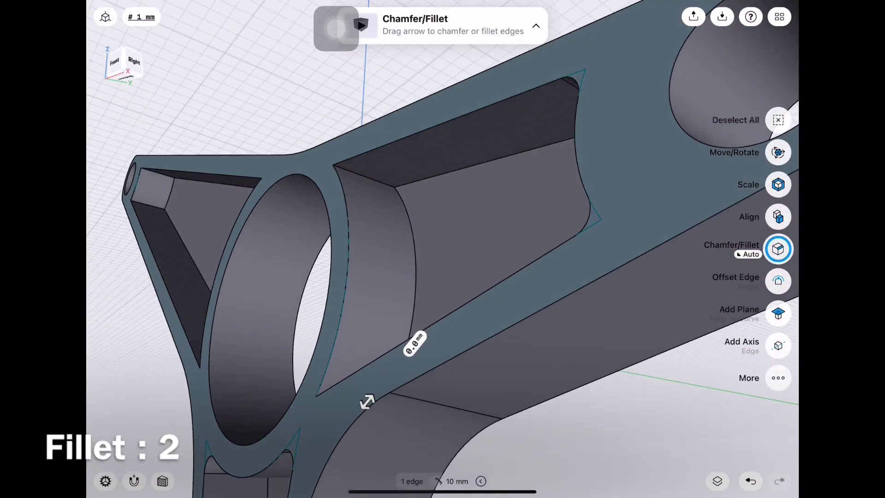
pyautogui.click(364, 176)
pyautogui.click(445, 199)
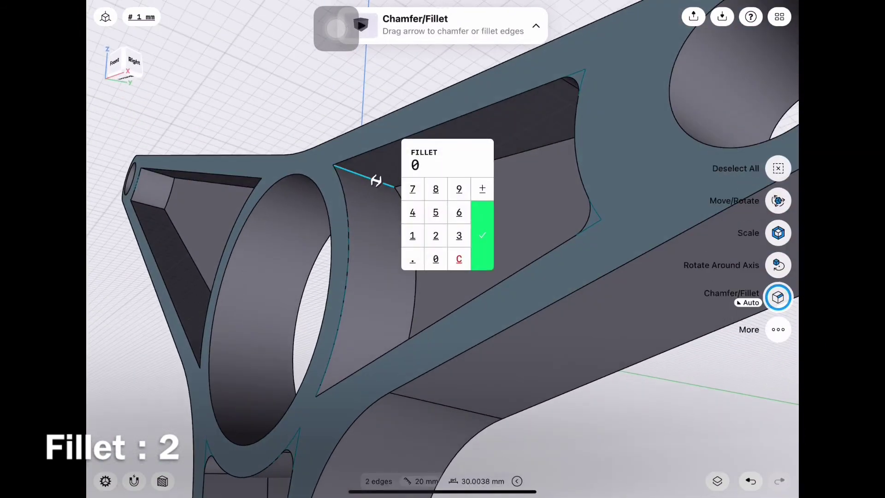
pyautogui.click(436, 235)
pyautogui.click(482, 235)
# From below, fillet a pocket's two matching corner edges at 2 mm
pyautogui.moveTo(415, 231)
pyautogui.mouseDown()
pyautogui.moveTo(462, 300)
pyautogui.moveTo(484, 369)
pyautogui.moveTo(484, 415)
pyautogui.moveTo(415, 341)
pyautogui.mouseUp()
pyautogui.click(507, 299)
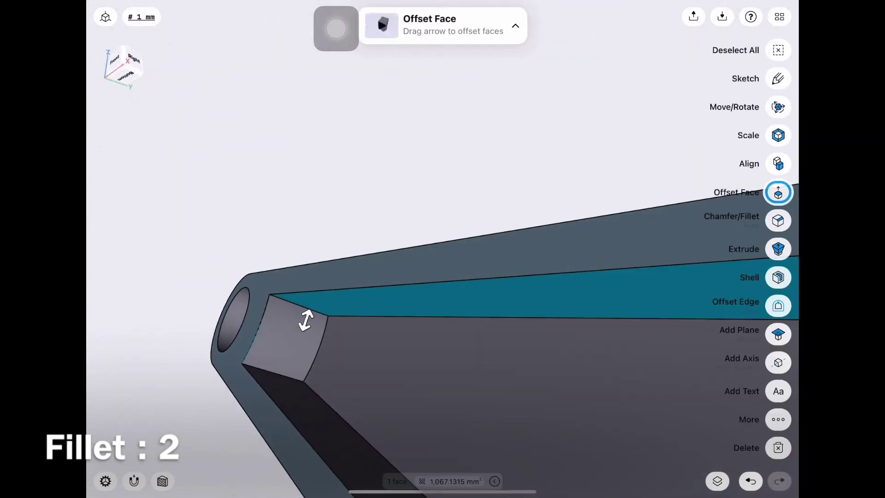
pyautogui.click(298, 306)
pyautogui.click(258, 332)
pyautogui.click(346, 336)
pyautogui.click(336, 366)
pyautogui.click(382, 365)
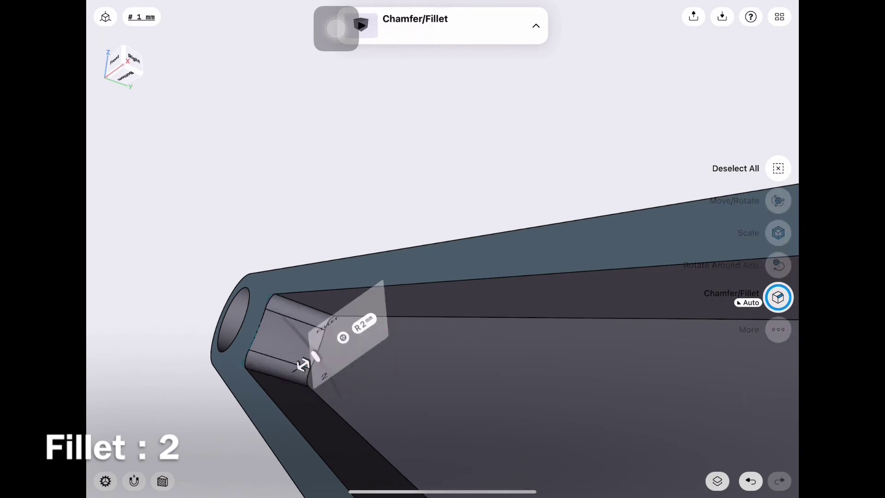
pyautogui.click(462, 116)
# Apply 2 mm fillets to the last remaining pocket corner edges
pyautogui.moveTo(415, 231)
pyautogui.mouseDown()
pyautogui.moveTo(531, 346)
pyautogui.moveTo(484, 323)
pyautogui.mouseUp()
pyautogui.click(508, 217)
pyautogui.moveTo(507, 231); pyautogui.dragTo(461, 369)
pyautogui.click(326, 433)
pyautogui.write('2')
pyautogui.click(361, 444)
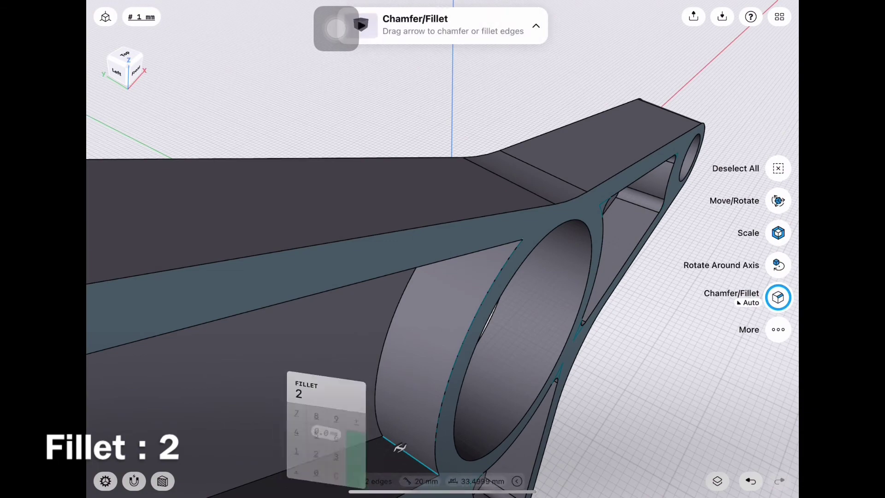
pyautogui.moveTo(461, 322)
pyautogui.mouseDown()
pyautogui.moveTo(415, 231)
pyautogui.moveTo(443, 258)
pyautogui.moveTo(452, 323)
pyautogui.mouseUp()
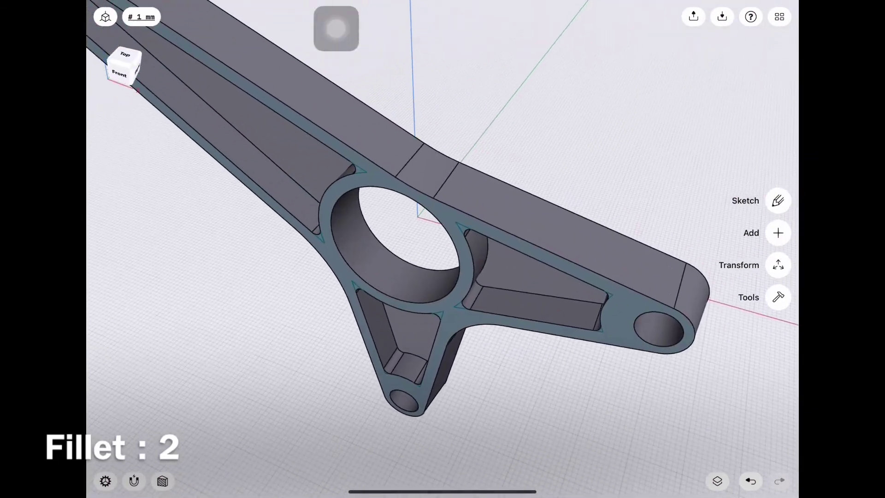
pyautogui.click(217, 112)
pyautogui.click(544, 295)
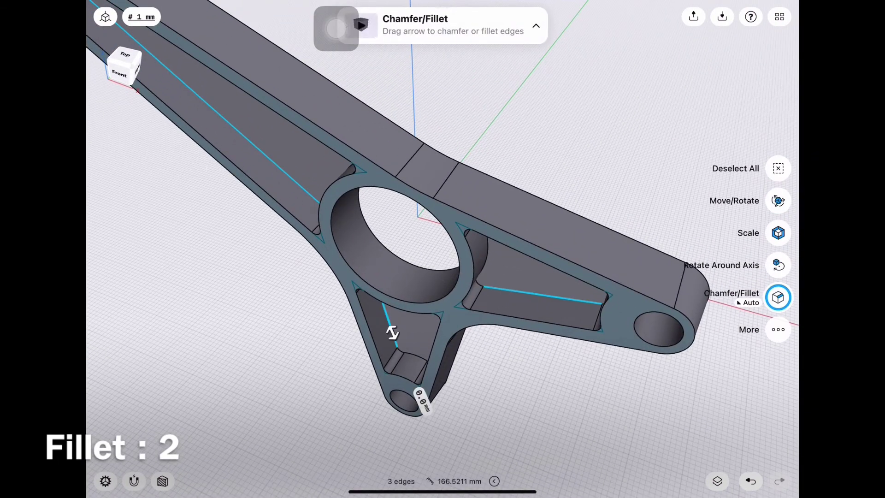
pyautogui.click(421, 399)
pyautogui.write('2')
pyautogui.click(456, 431)
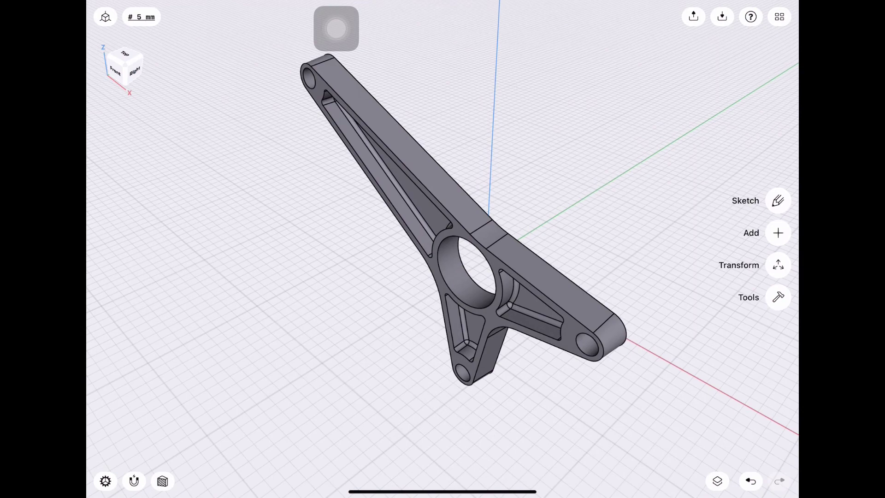
# Inspect the lever from front and right views, selecting then clearing both bodies
pyautogui.click(115, 70)
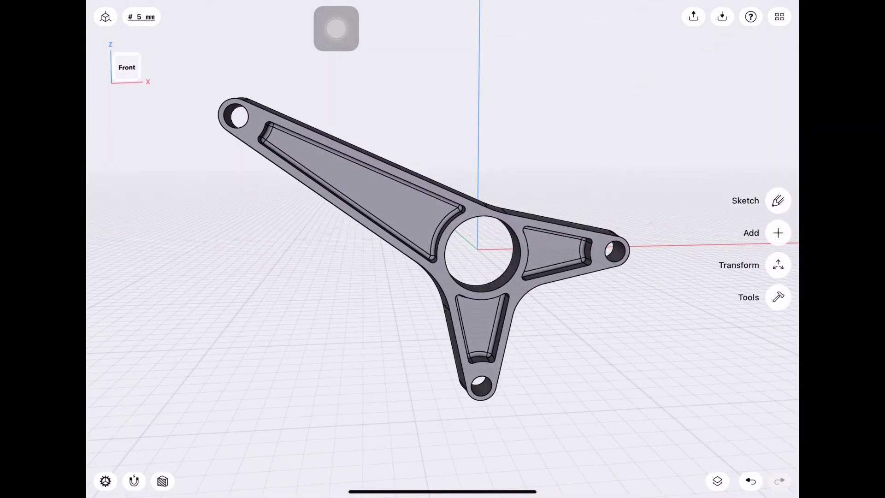
pyautogui.scroll(5, 420, 138)
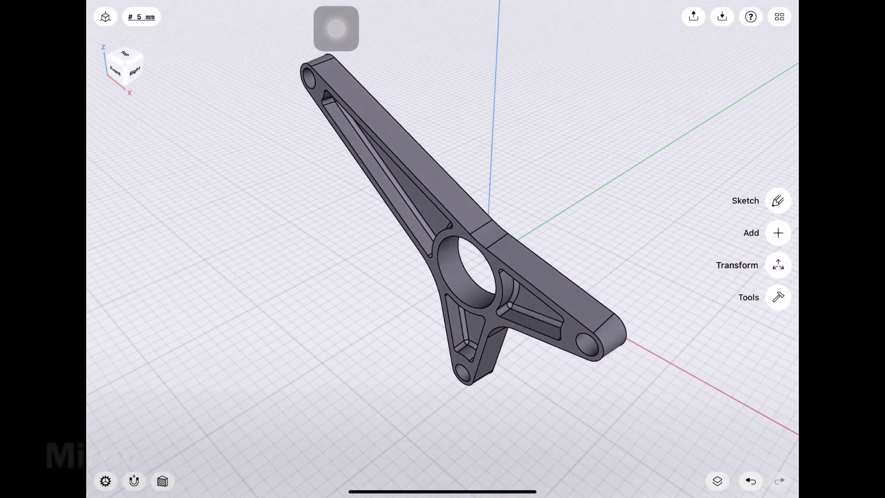
pyautogui.click(544, 283)
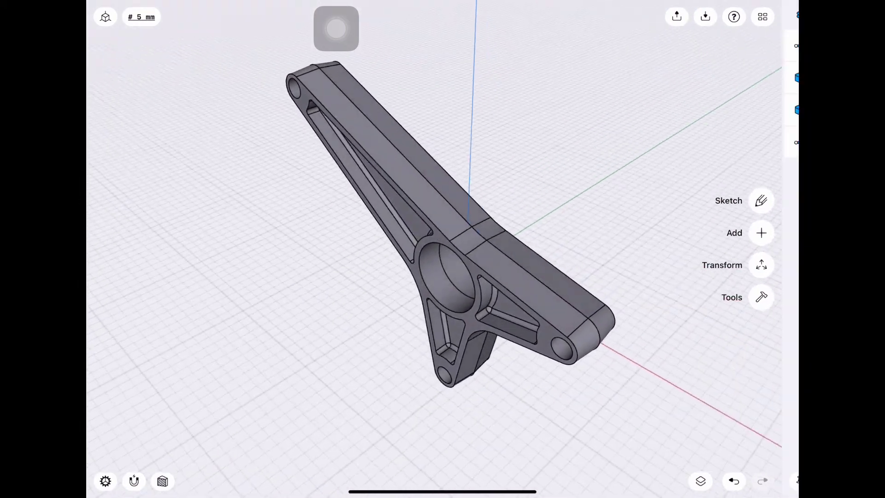
pyautogui.hotkey('ctrl', 'a')
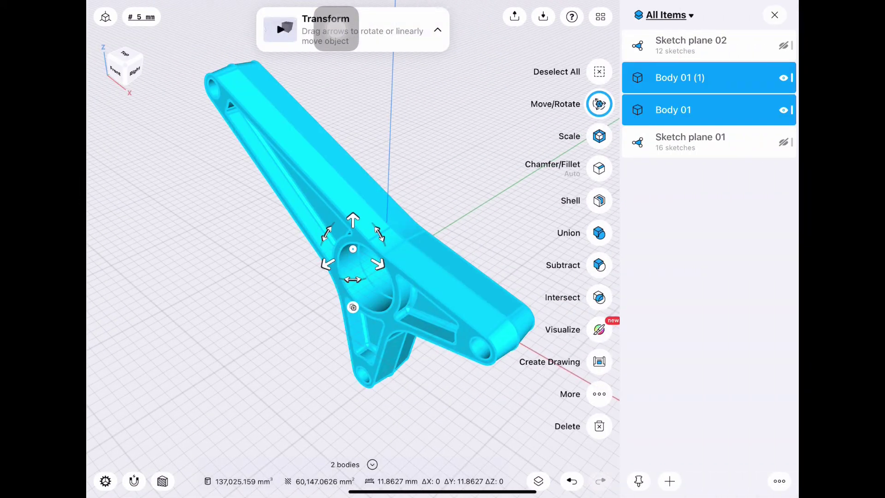
pyautogui.click(336, 28)
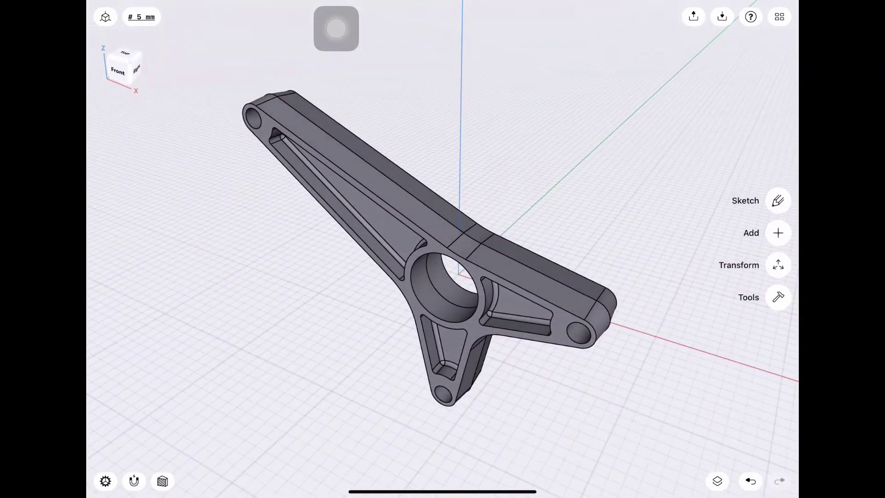
pyautogui.click(119, 71)
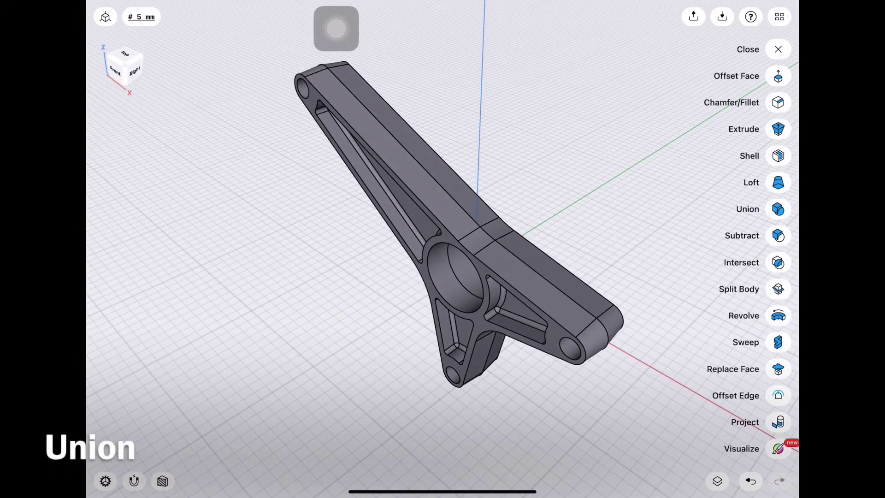
# Union the original and mirrored lever bodies into one double-sided solid
pyautogui.click(779, 207)
pyautogui.click(392, 152)
pyautogui.click(554, 300)
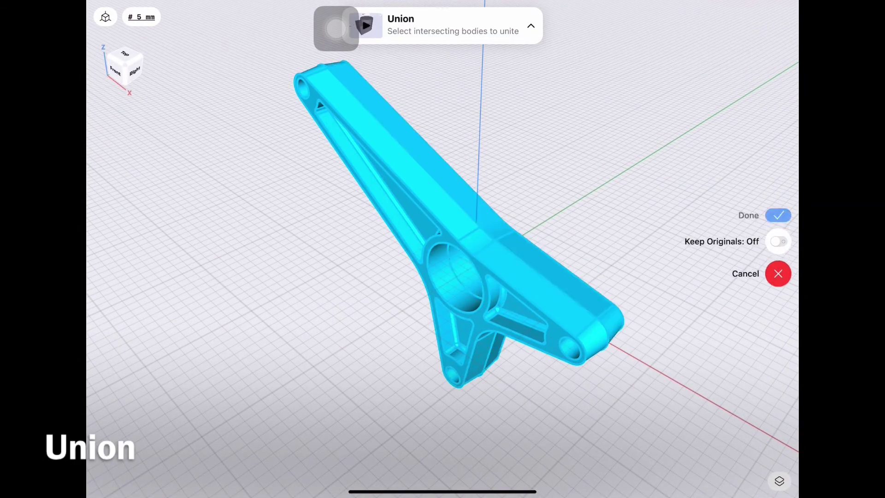
pyautogui.click(779, 214)
pyautogui.click(115, 70)
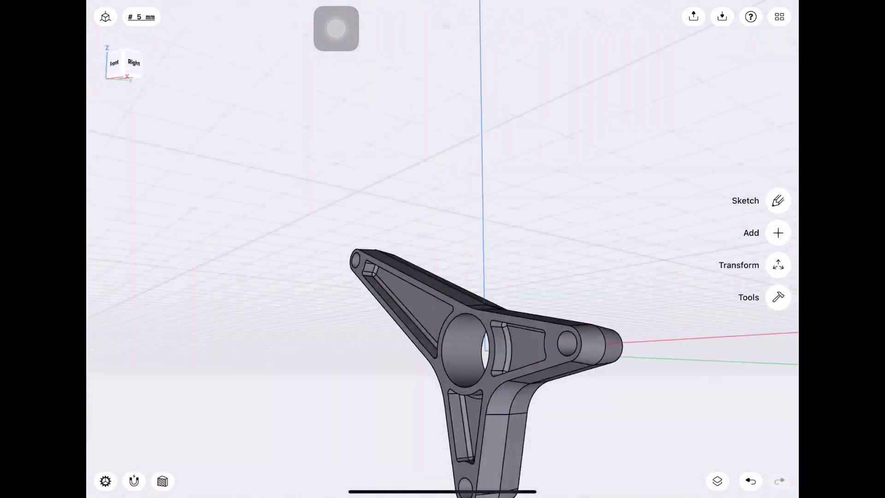
pyautogui.moveTo(443, 277); pyautogui.dragTo(350, 286)
pyautogui.moveTo(461, 185); pyautogui.dragTo(369, 276)
pyautogui.click(778, 297)
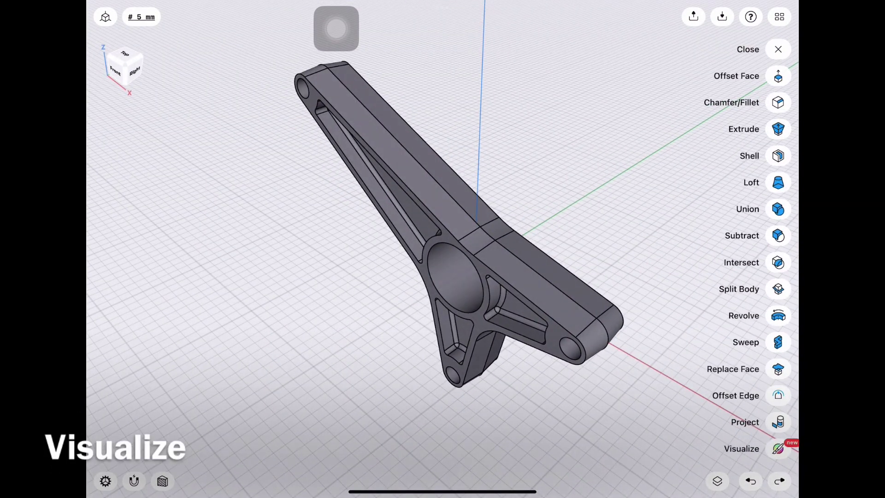
# In Visualize, apply Matte PVC from the Plastic materials to the lever
pyautogui.click(782, 447)
pyautogui.click(136, 131)
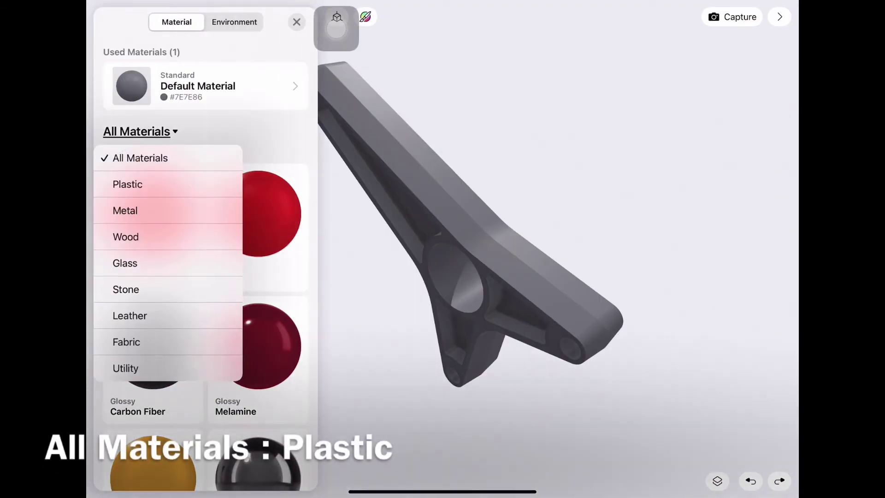
pyautogui.click(127, 184)
pyautogui.scroll(-3, 205, 277)
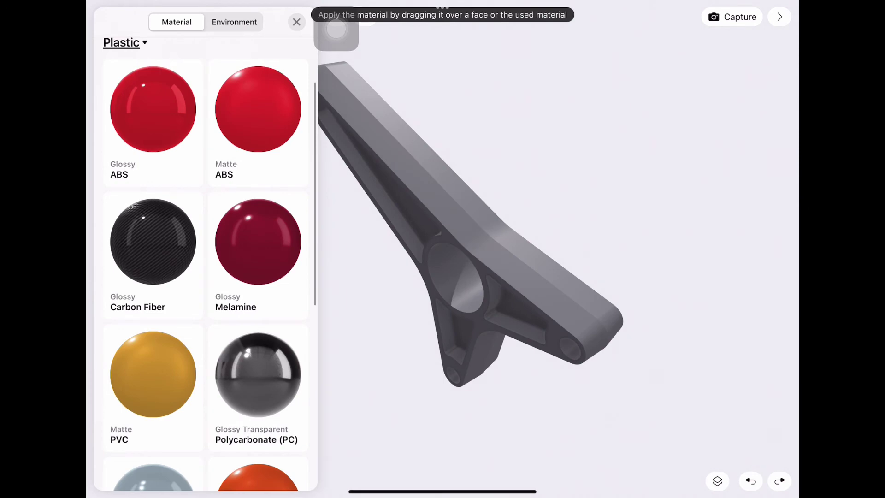
pyautogui.moveTo(178, 366)
pyautogui.mouseDown()
pyautogui.moveTo(458, 240)
pyautogui.moveTo(599, 240)
pyautogui.mouseUp()
pyautogui.click(297, 22)
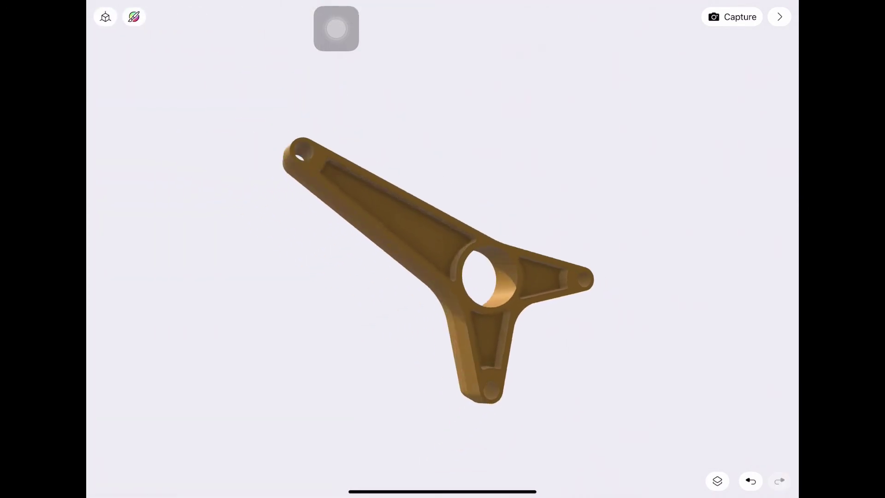
pyautogui.moveTo(600, 277); pyautogui.dragTo(425, 276)
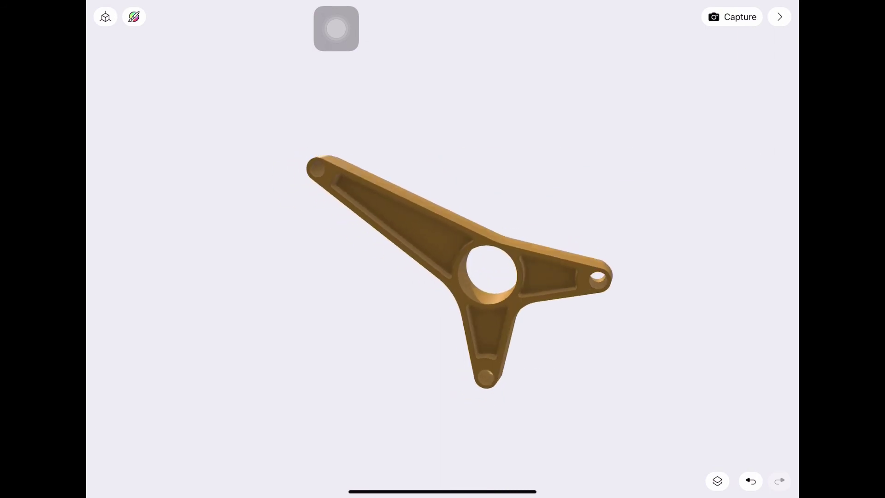
# Replace it with Polished Aluminum from the Metal materials and return to the default view
pyautogui.click(134, 16)
pyautogui.click(139, 131)
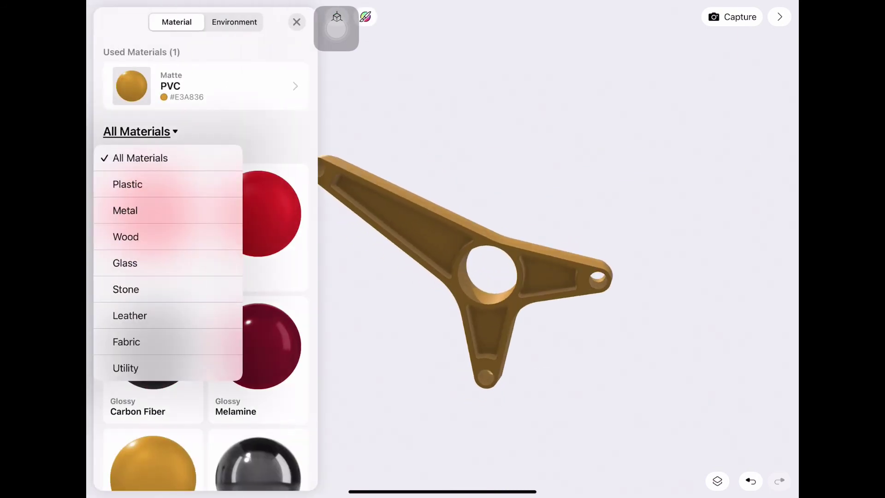
pyautogui.click(125, 209)
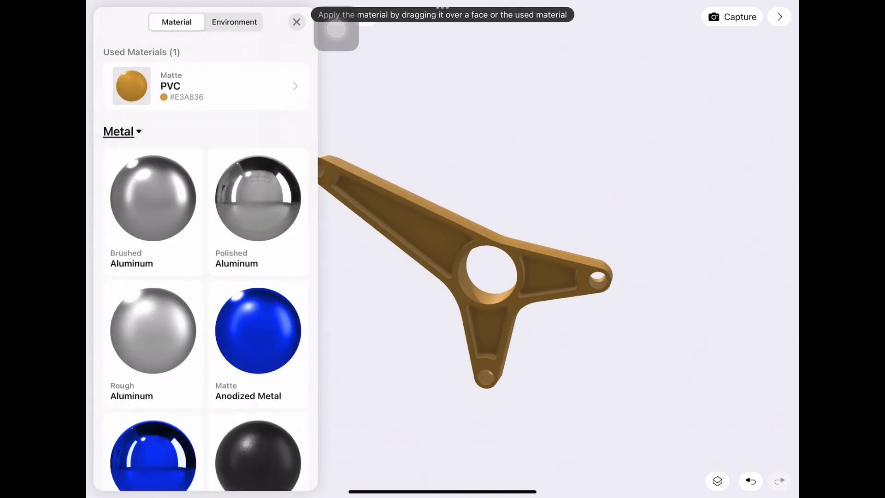
pyautogui.moveTo(259, 198); pyautogui.dragTo(431, 221)
pyautogui.click(296, 21)
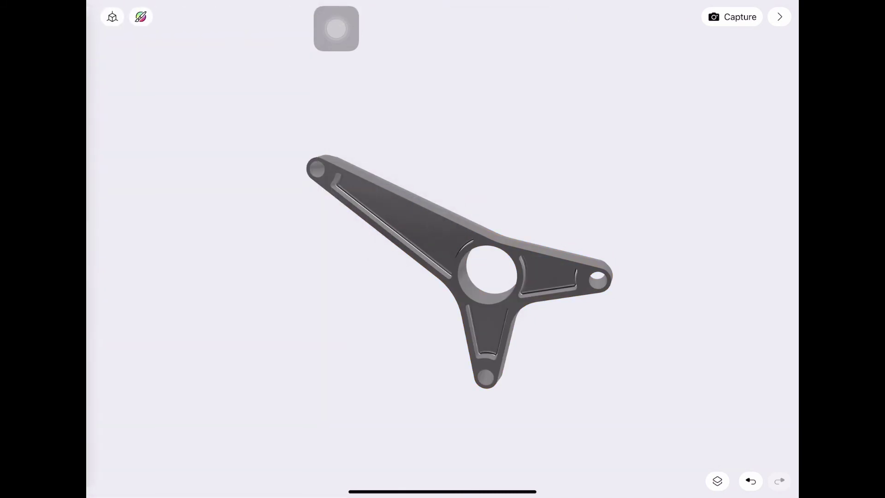
pyautogui.moveTo(415, 276); pyautogui.dragTo(554, 277)
pyautogui.moveTo(461, 276); pyautogui.dragTo(507, 254)
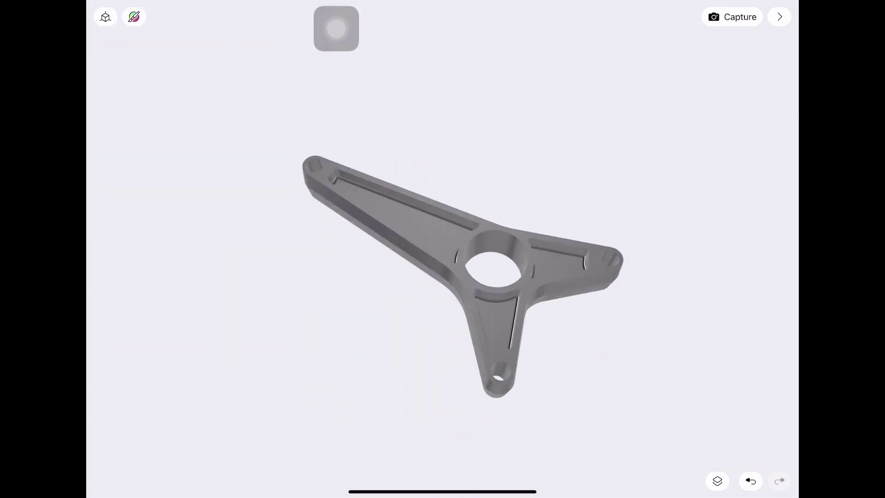
pyautogui.click(105, 17)
pyautogui.click(141, 85)
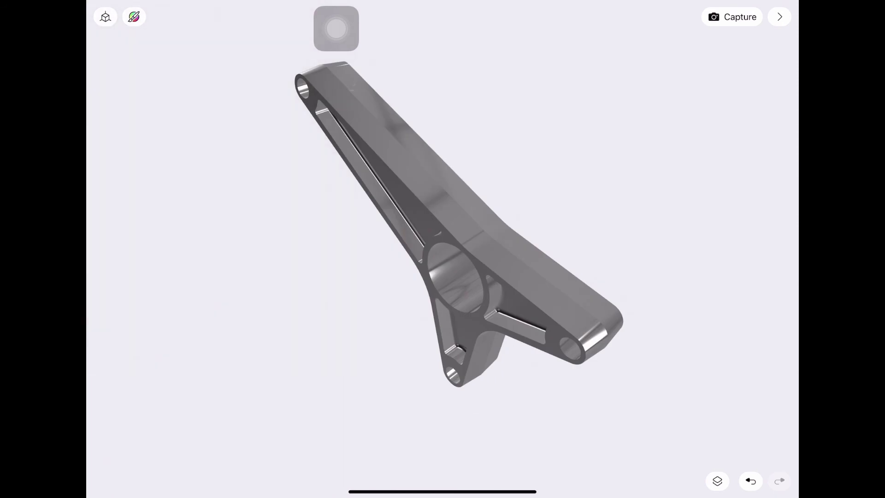
pyautogui.click(134, 16)
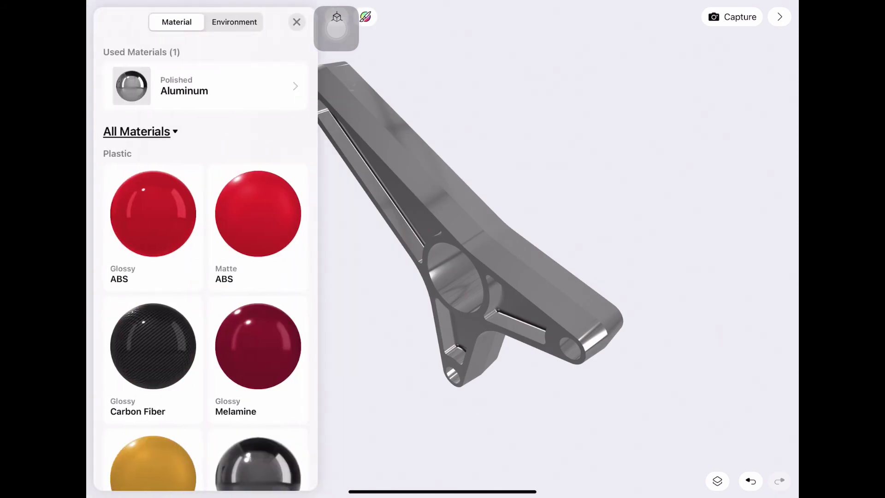
# Apply Glossy Carbon Fiber and inspect the lever from top and default views
pyautogui.moveTo(159, 358); pyautogui.dragTo(447, 226)
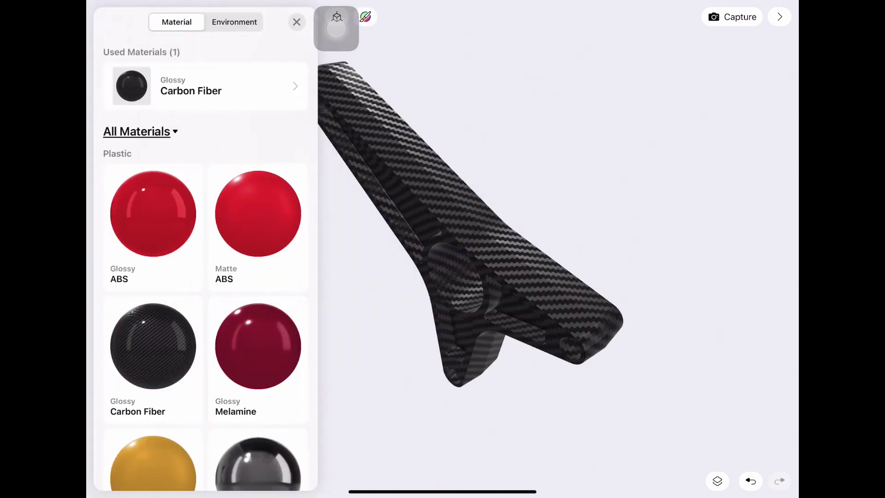
pyautogui.click(297, 22)
pyautogui.moveTo(461, 184); pyautogui.dragTo(461, 300)
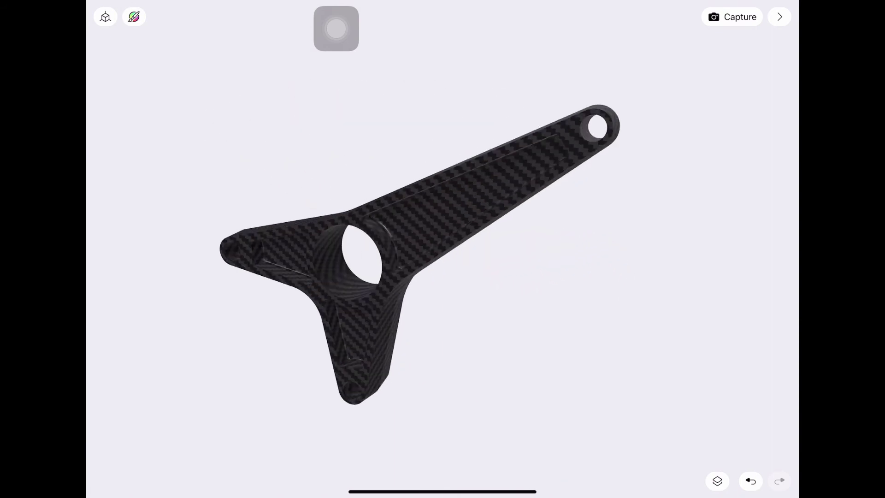
pyautogui.moveTo(442, 249); pyautogui.dragTo(627, 249)
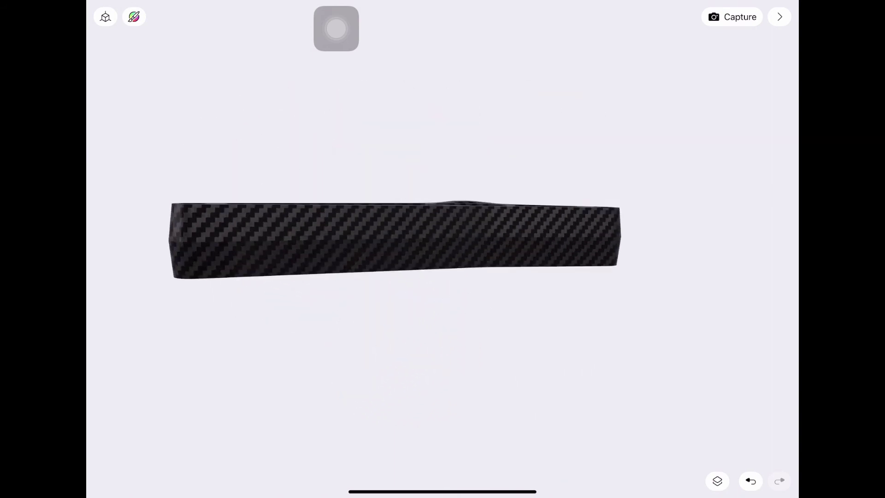
pyautogui.moveTo(443, 277); pyautogui.dragTo(443, 193)
pyautogui.click(105, 16)
pyautogui.click(120, 132)
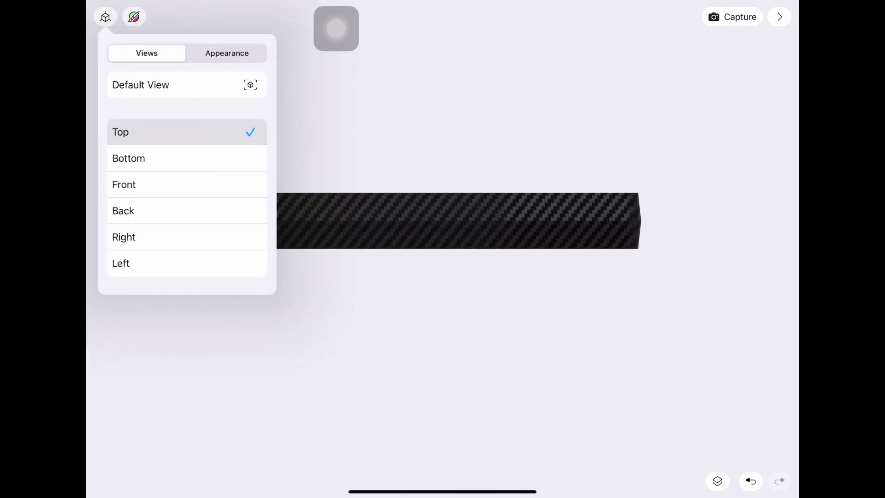
pyautogui.click(141, 84)
# Reapply gold Matte PVC to the lever and close the materials panel
pyautogui.click(134, 16)
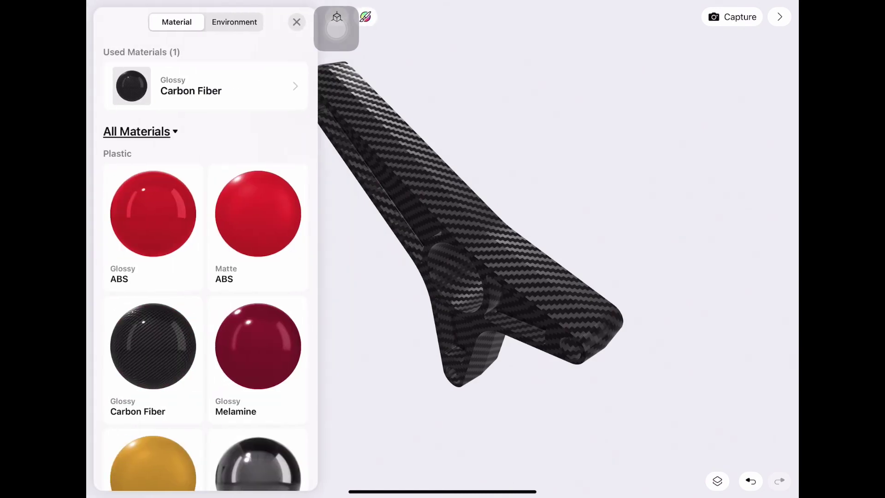
pyautogui.scroll(-3, 205, 277)
pyautogui.moveTo(153, 371); pyautogui.dragTo(444, 241)
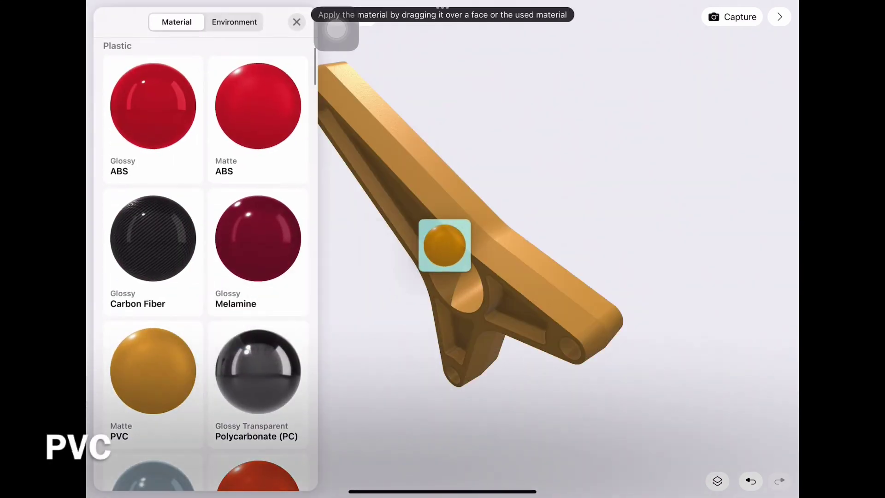
pyautogui.click(296, 22)
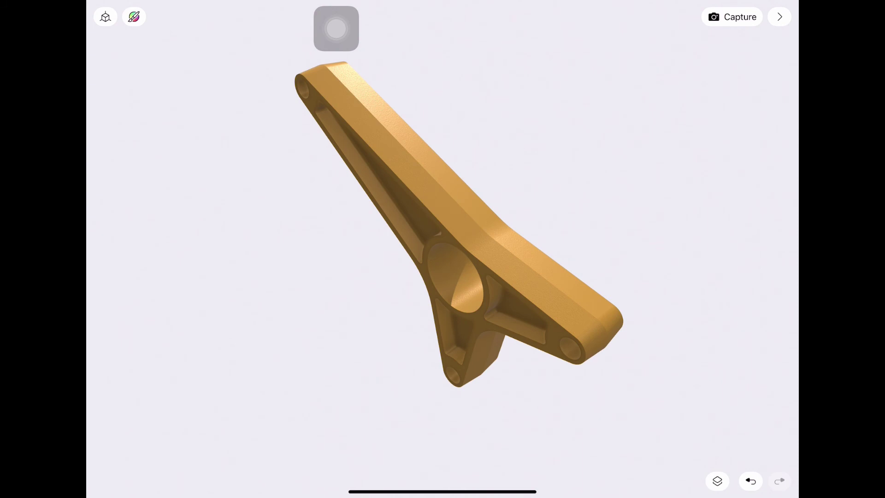